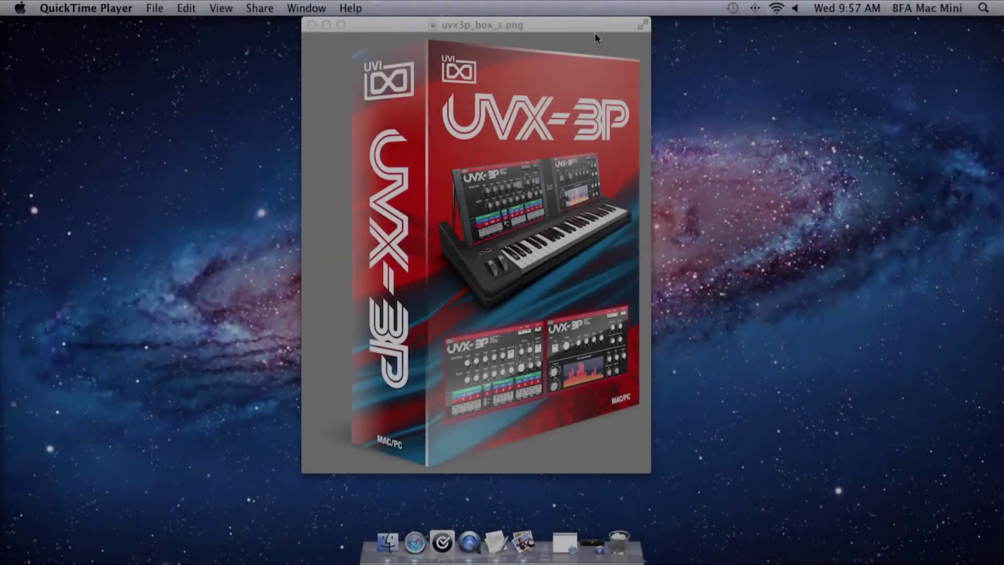
# - Minimize the UVX-3P box image in Preview to reveal the order confirmation e-mail
pyautogui.click(506, 26)
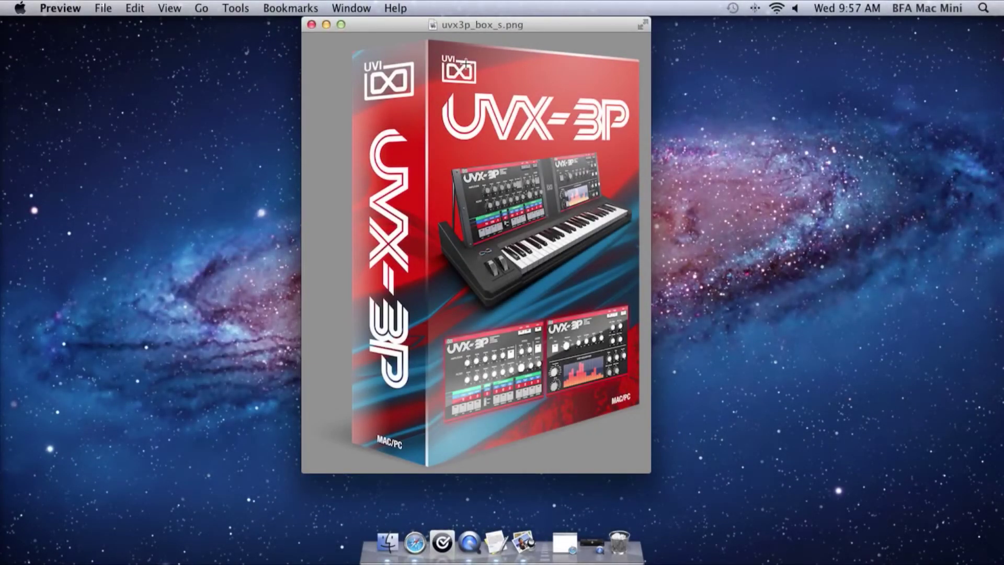
pyautogui.click(326, 25)
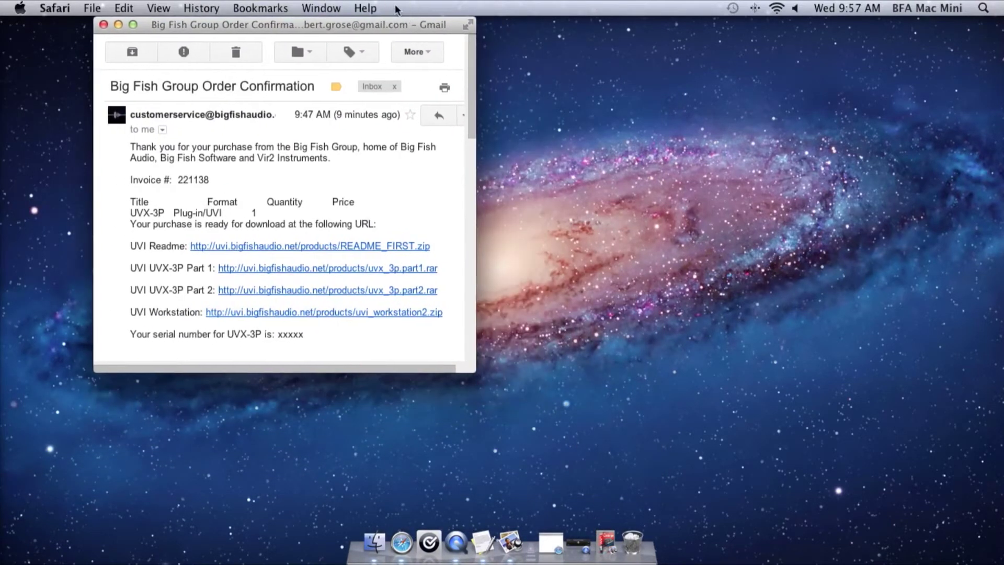
# - Download README_FIRST.zip and the UVX-3P archive parts from the order e-mail, then minimize it
pyautogui.click(375, 248)
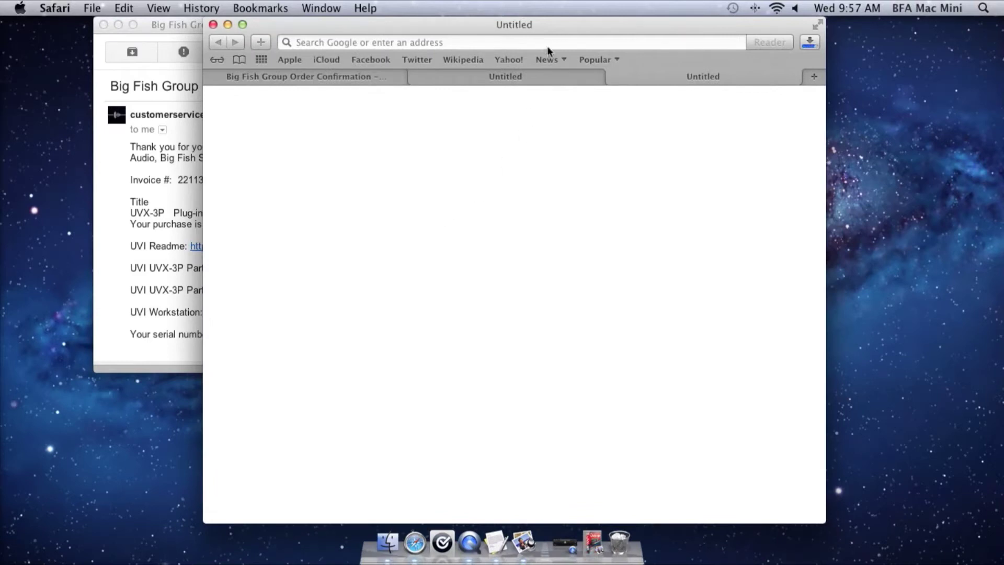
pyautogui.click(177, 24)
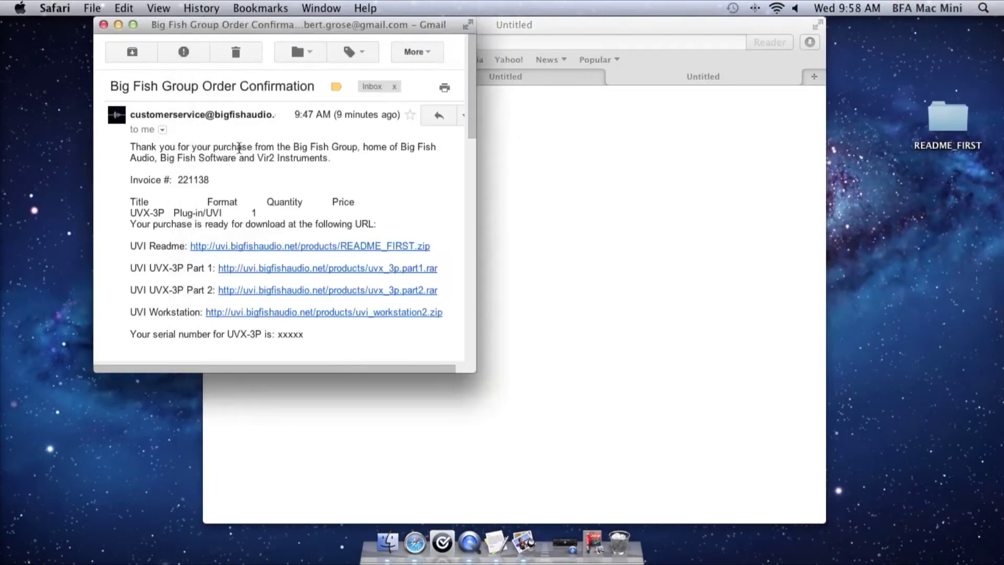
pyautogui.click(299, 268)
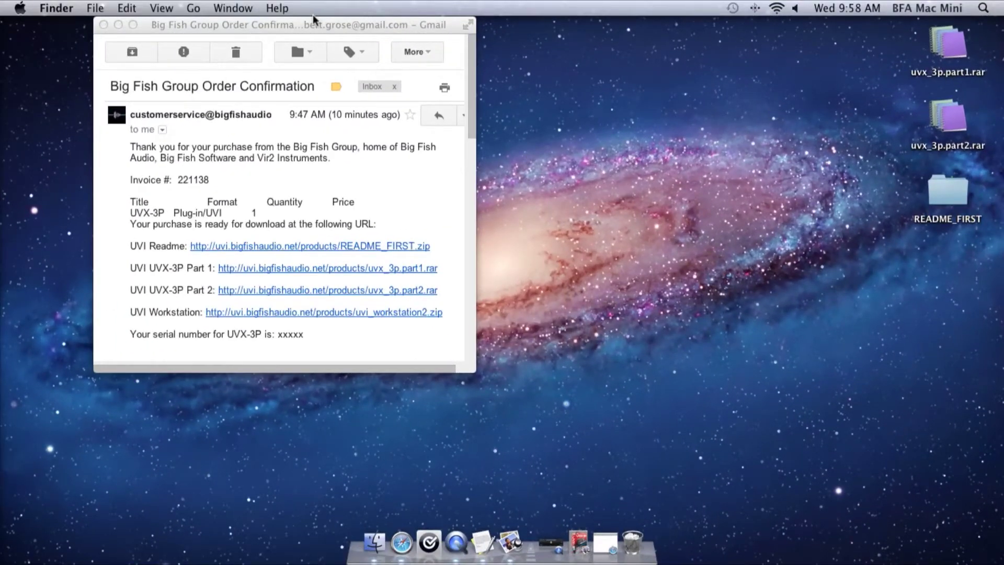
pyautogui.moveTo(313, 16); pyautogui.dragTo(280, 14)
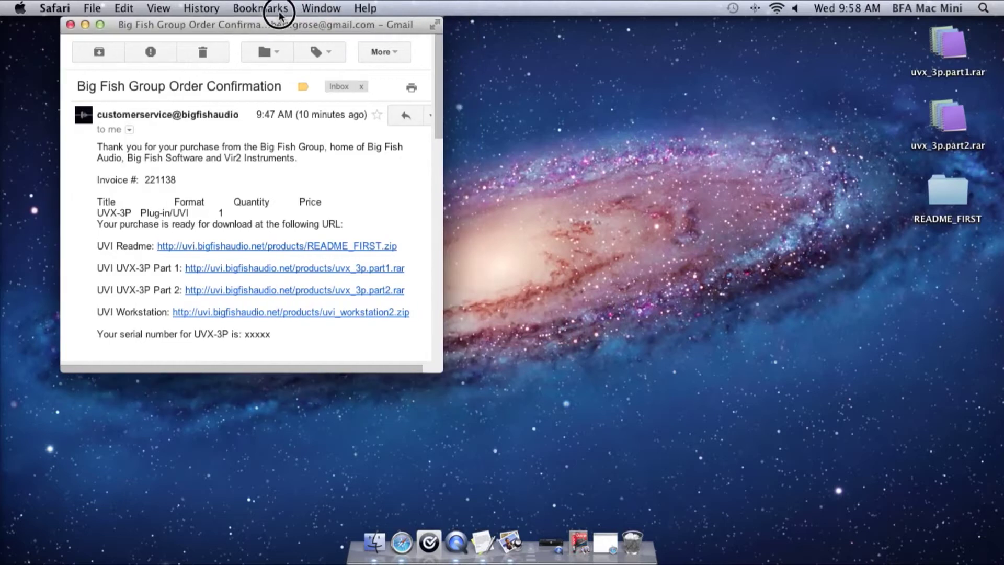
pyautogui.click(86, 25)
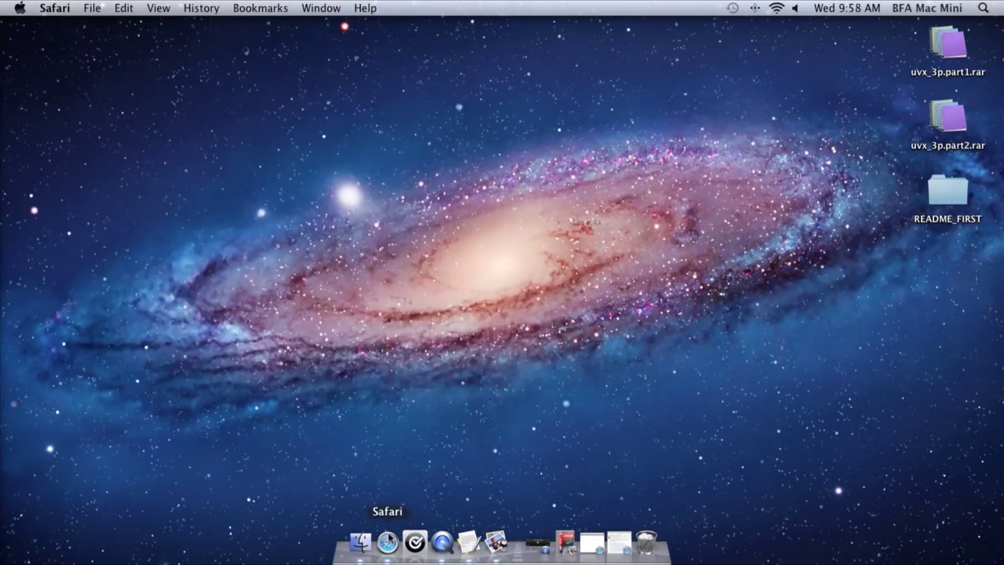
# - Open unrarx.com in a new Safari window, download UnRarX, and close the page
pyautogui.rightClick(389, 539)
pyautogui.click(421, 431)
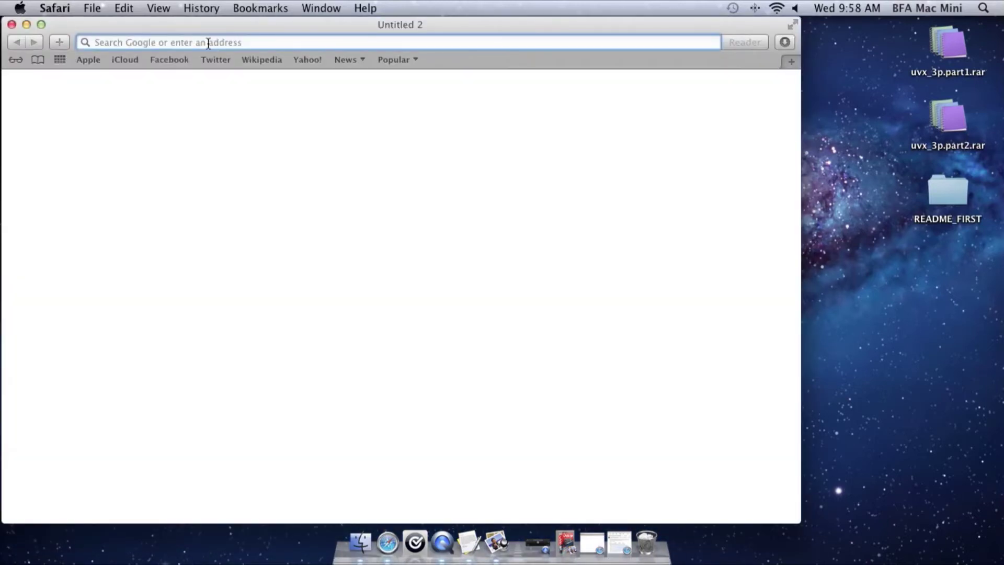
pyautogui.write('unrar')
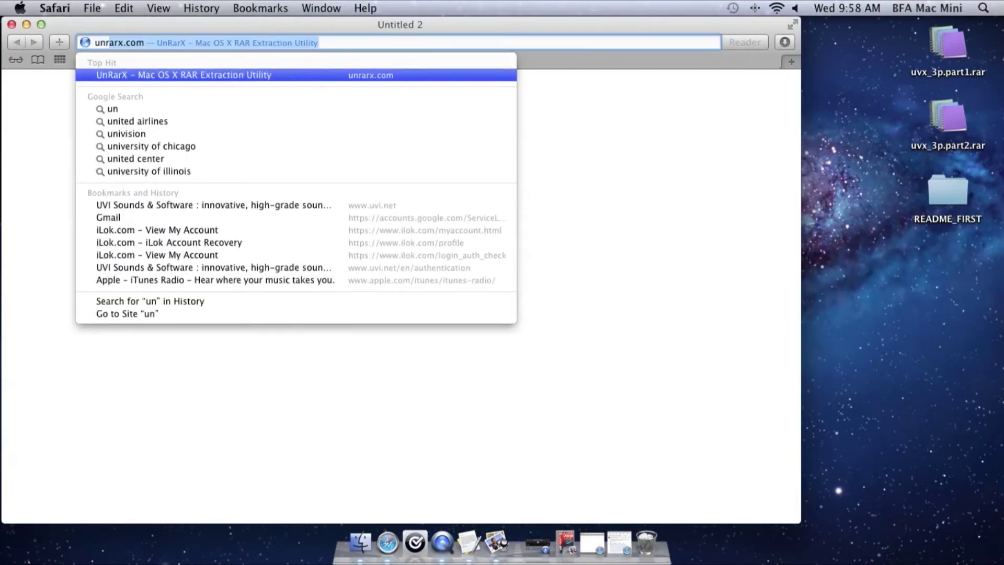
pyautogui.write('x.com')
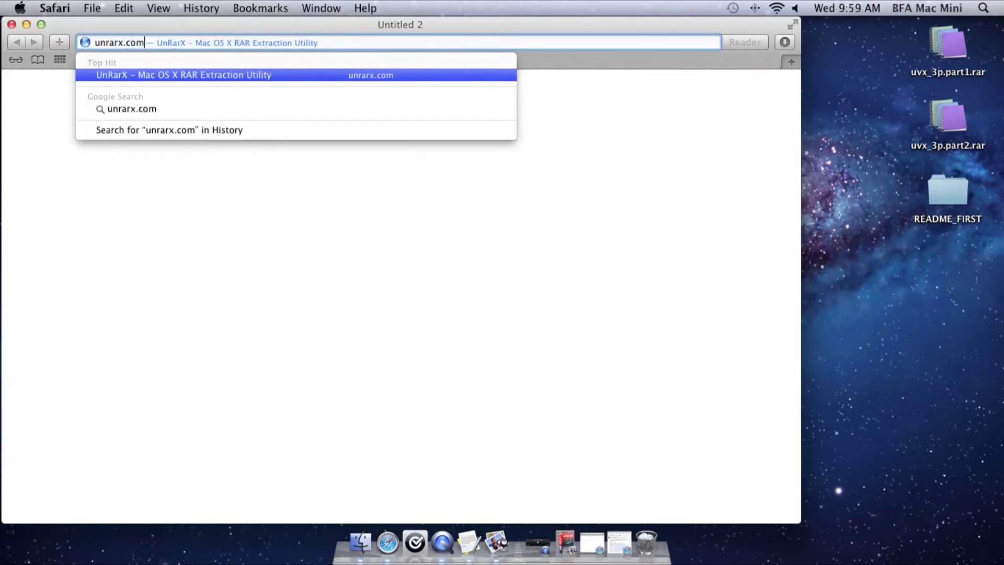
pyautogui.press('Return')
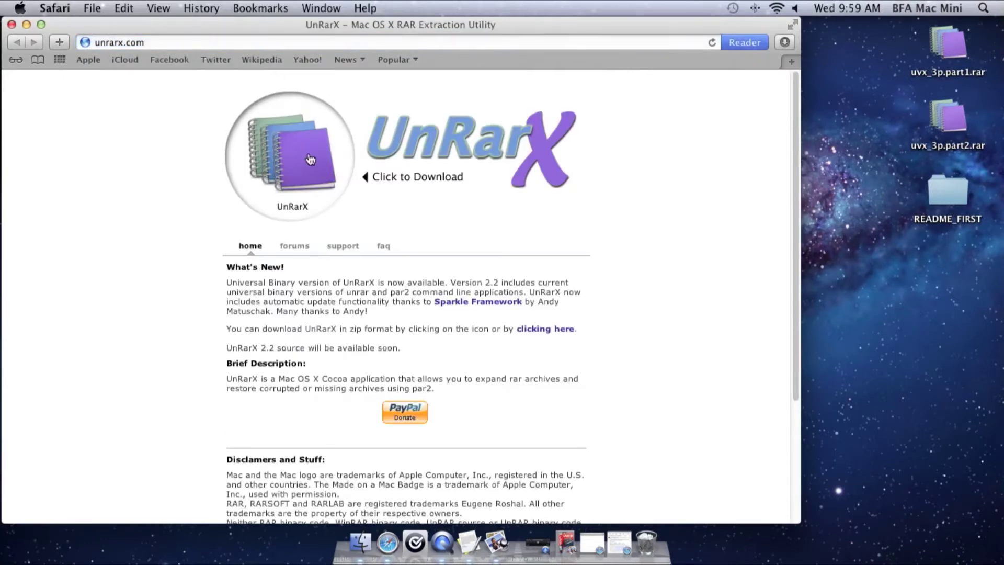
pyautogui.click(306, 154)
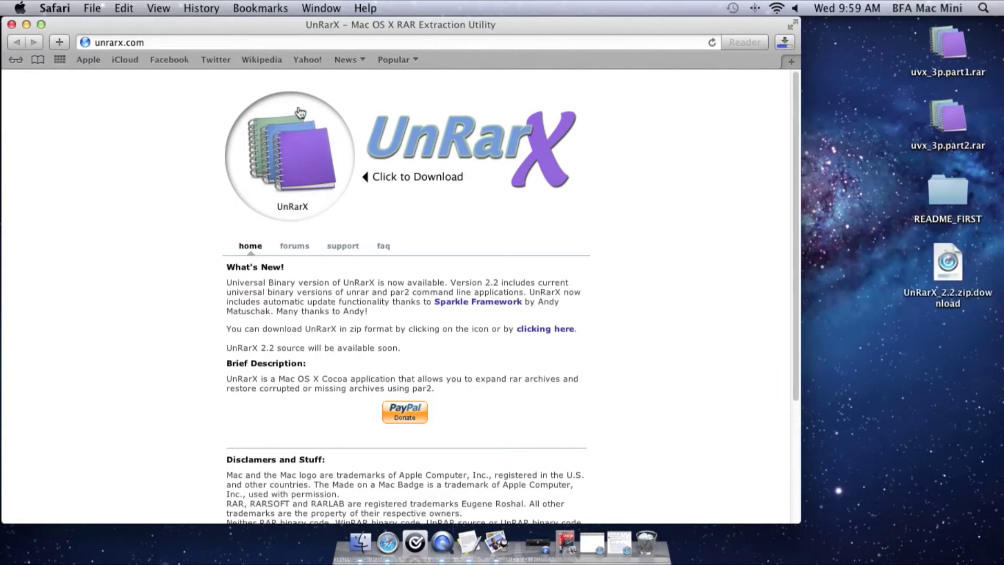
pyautogui.click(11, 24)
# - Copy UnRarX from the desktop into Applications, then trash the desktop copy
pyautogui.click(786, 300)
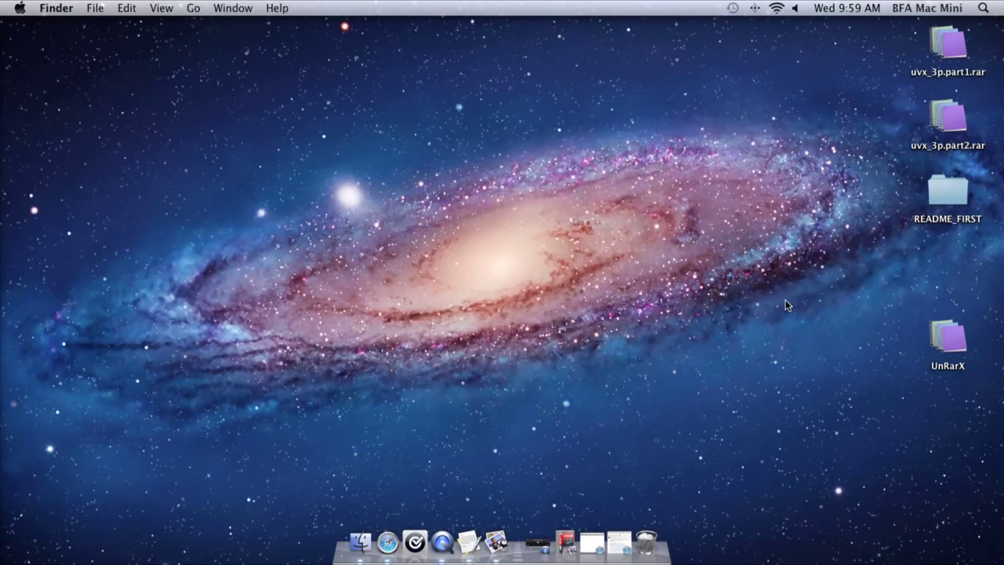
pyautogui.press('super+n')
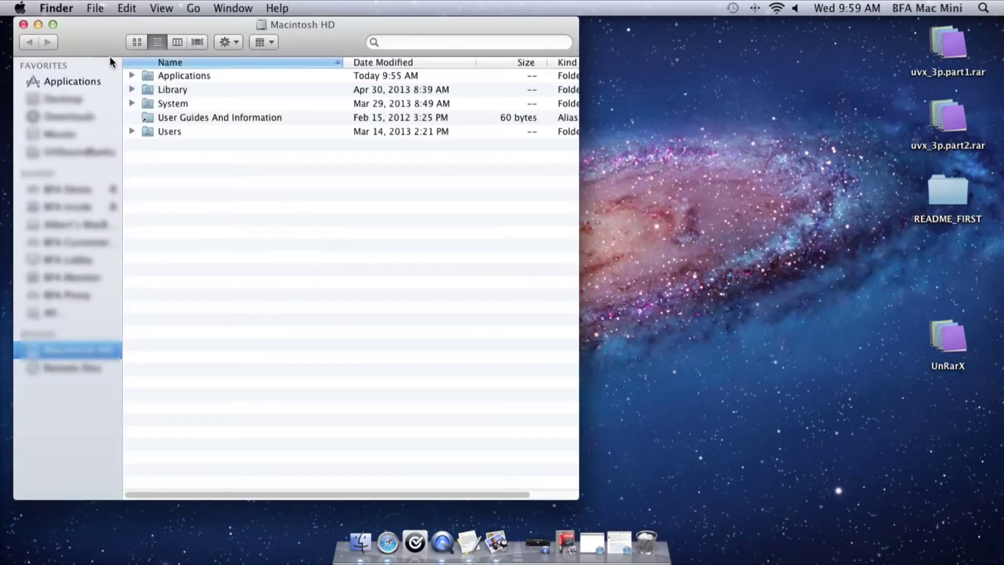
pyautogui.click(85, 83)
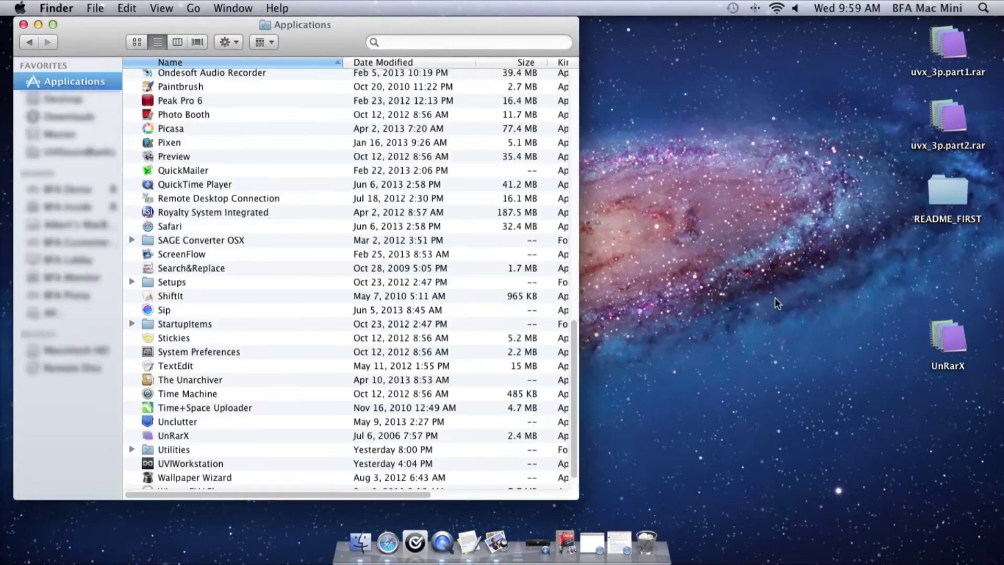
pyautogui.moveTo(949, 342); pyautogui.dragTo(290, 131)
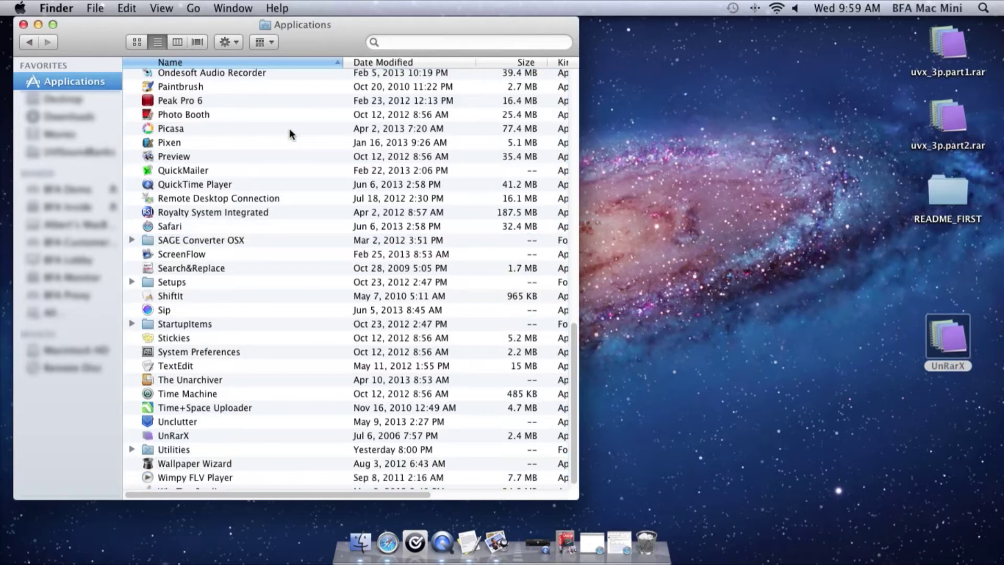
pyautogui.click(23, 24)
pyautogui.moveTo(804, 269); pyautogui.dragTo(971, 365)
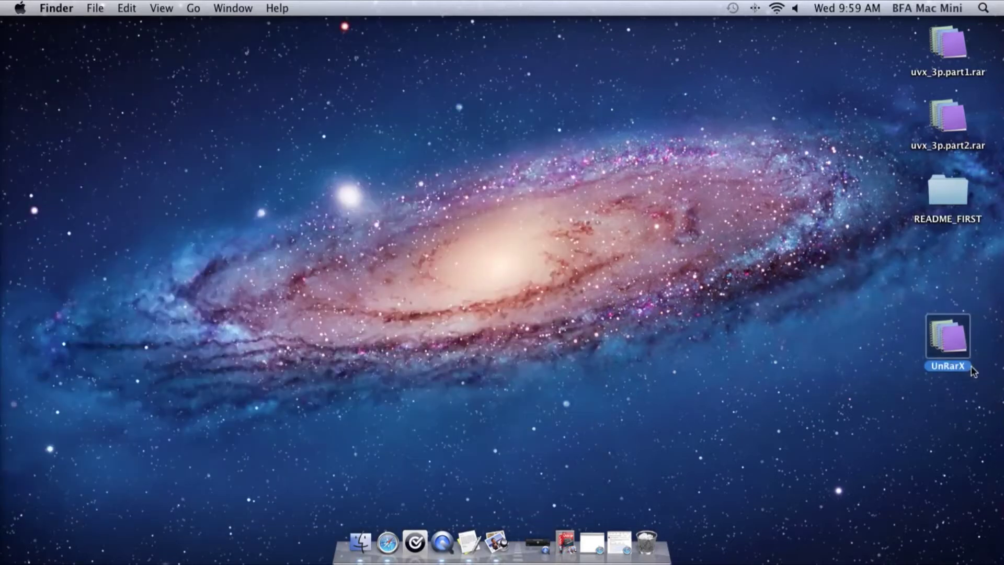
pyautogui.press('super+BackSpace')
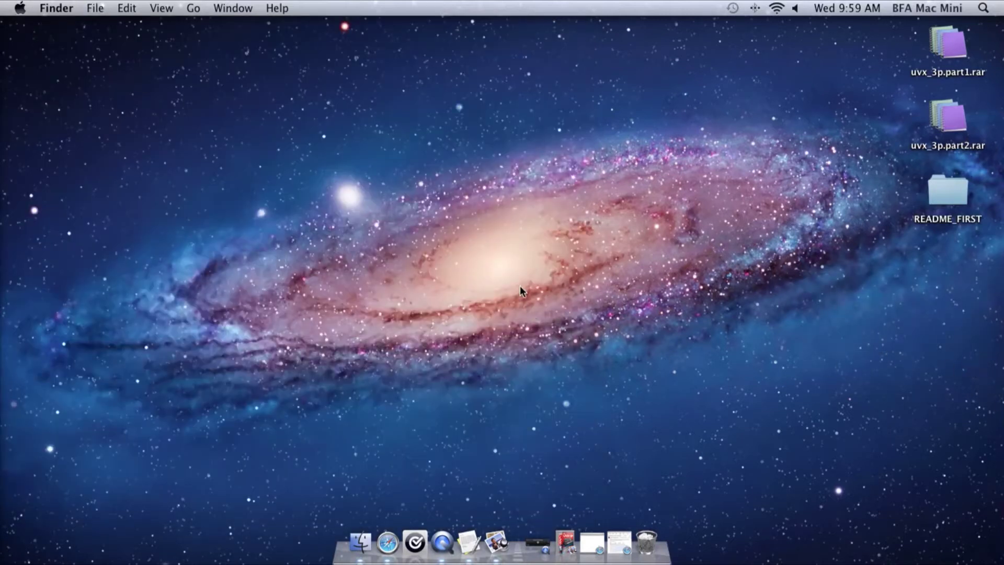
# - Open uvx_3p.part1.rar with UnRarX to extract UVX-3P.ufs onto the desktop
pyautogui.click(951, 49)
pyautogui.rightClick(946, 39)
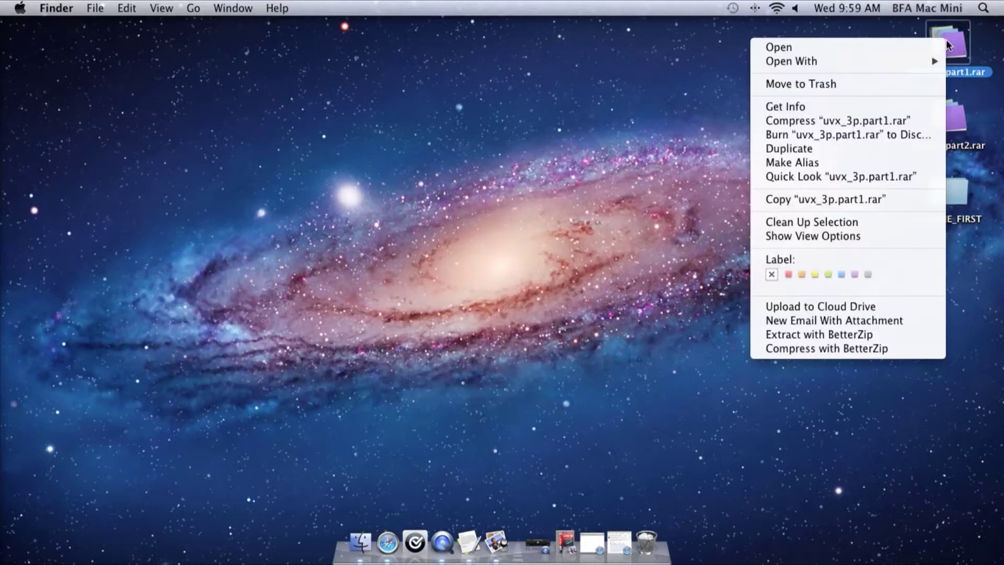
pyautogui.moveTo(914, 62)
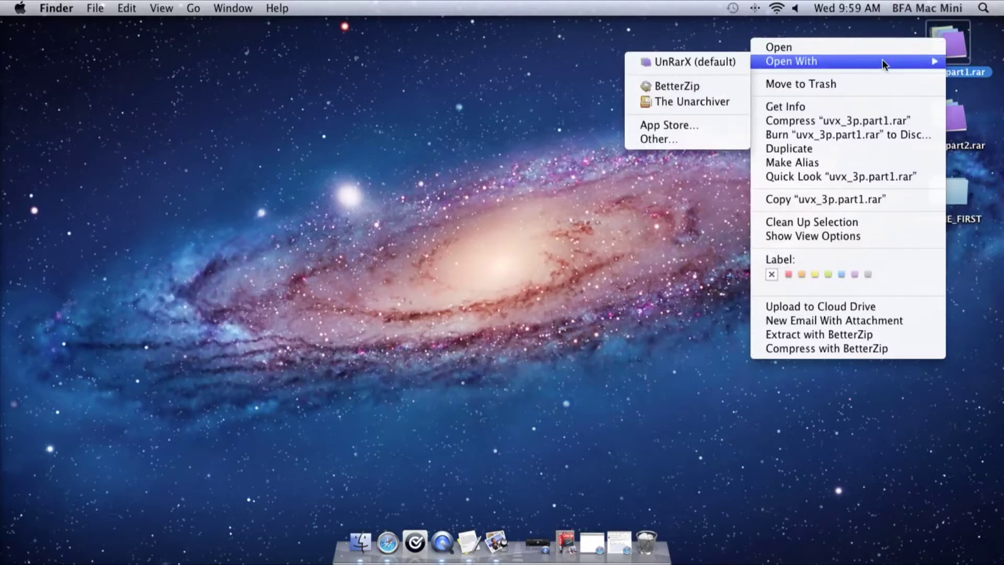
pyautogui.click(704, 64)
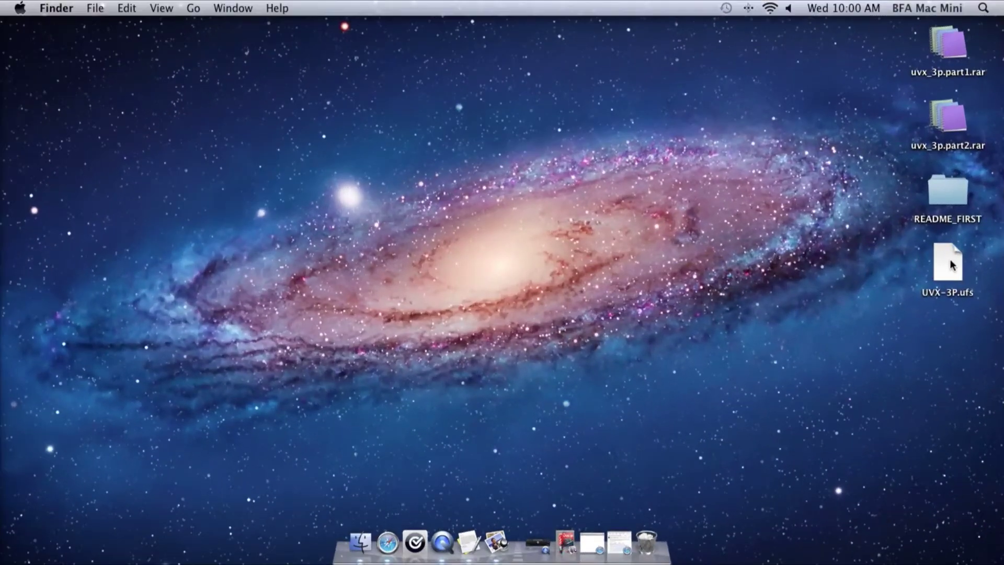
pyautogui.click(955, 256)
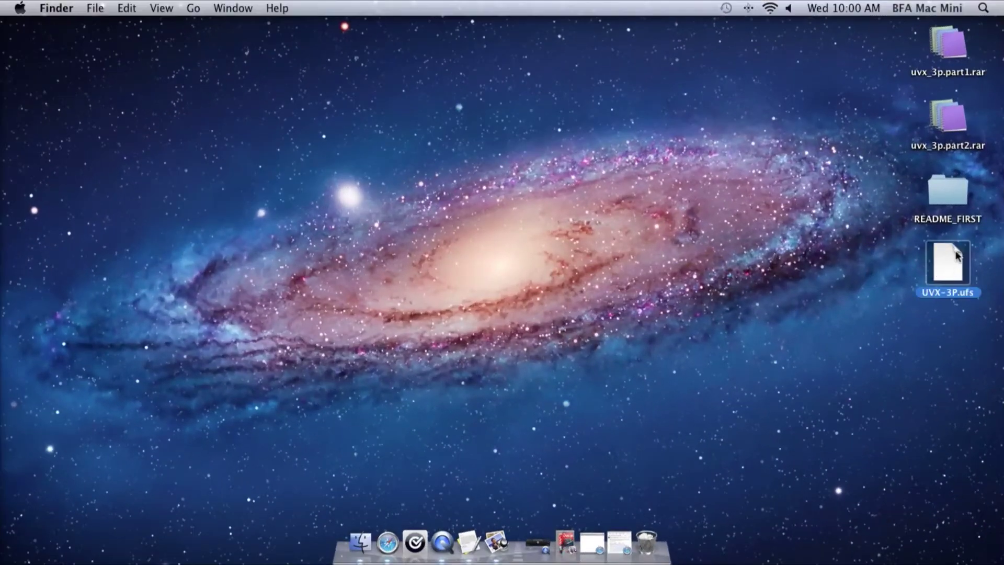
pyautogui.click(912, 253)
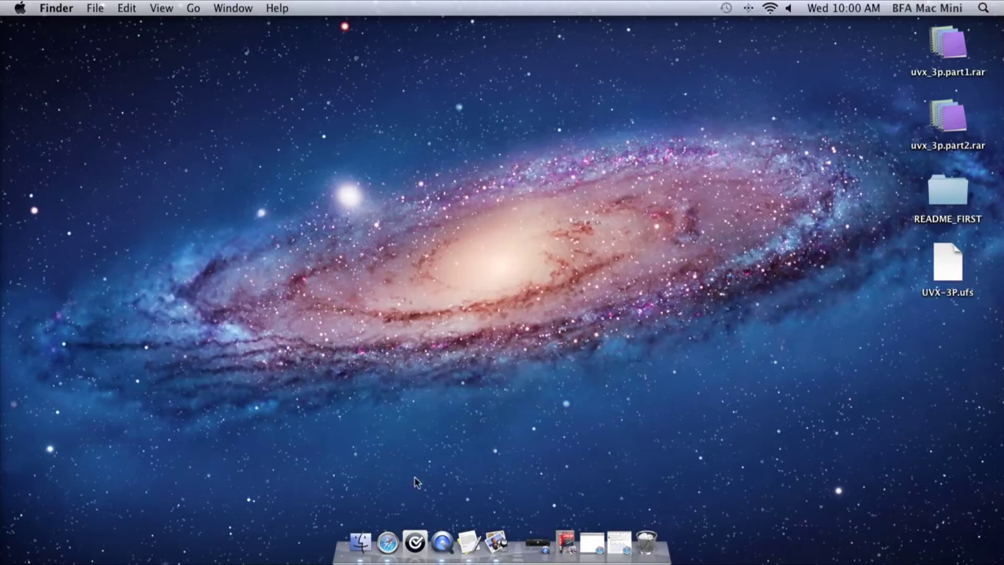
# - Open a new Safari window and load uvi.net
pyautogui.rightClick(387, 542)
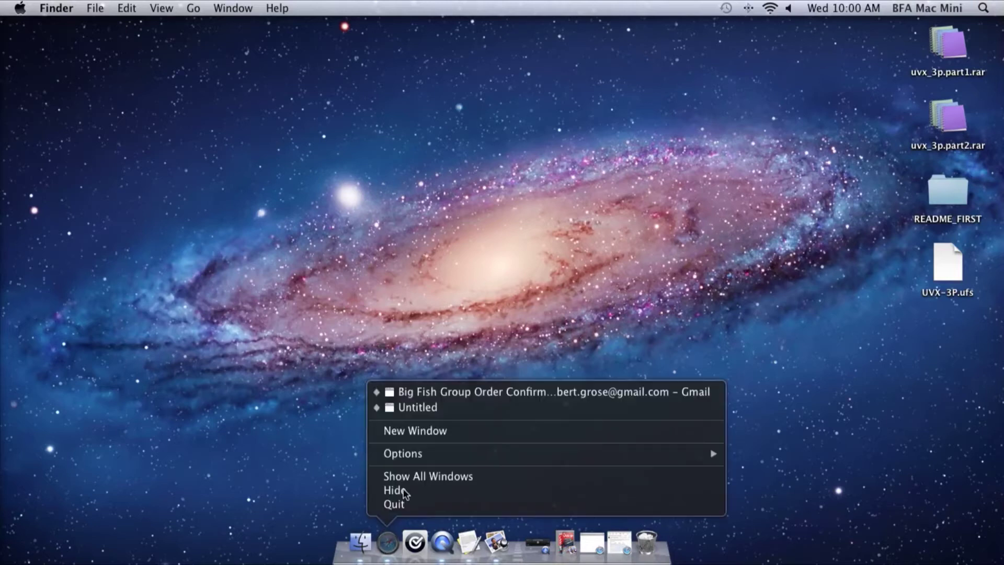
pyautogui.click(425, 435)
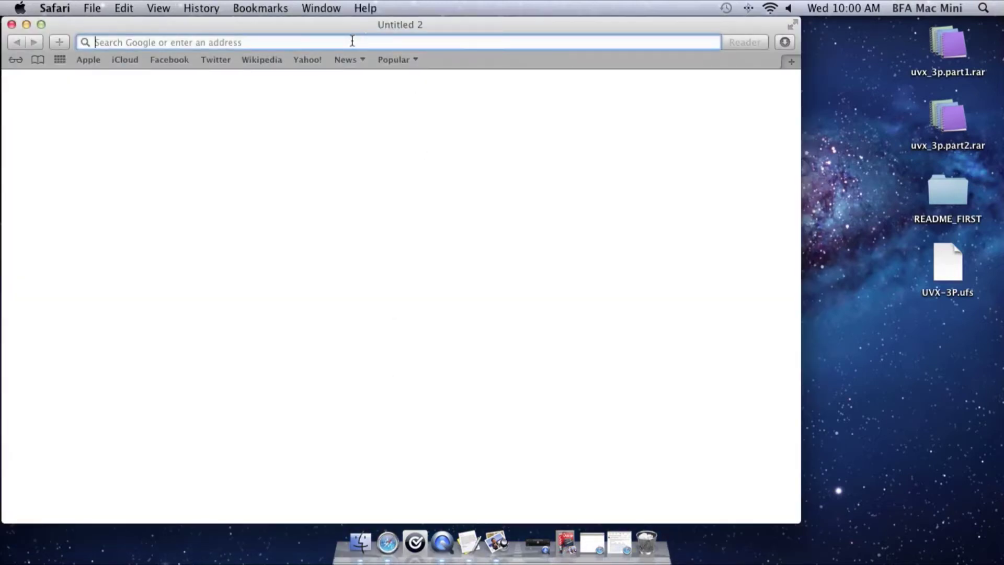
pyautogui.write('uvi.net')
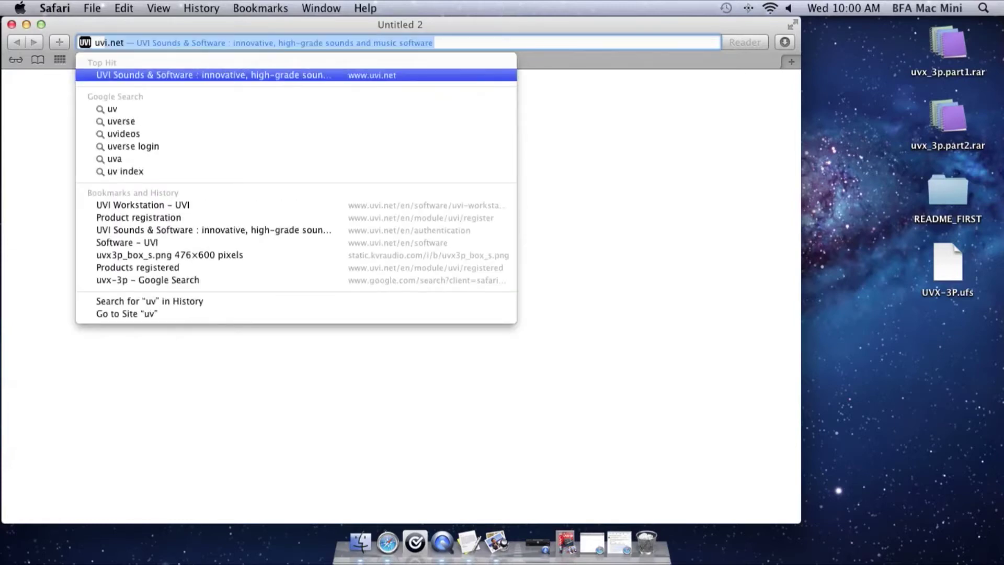
pyautogui.press('Return')
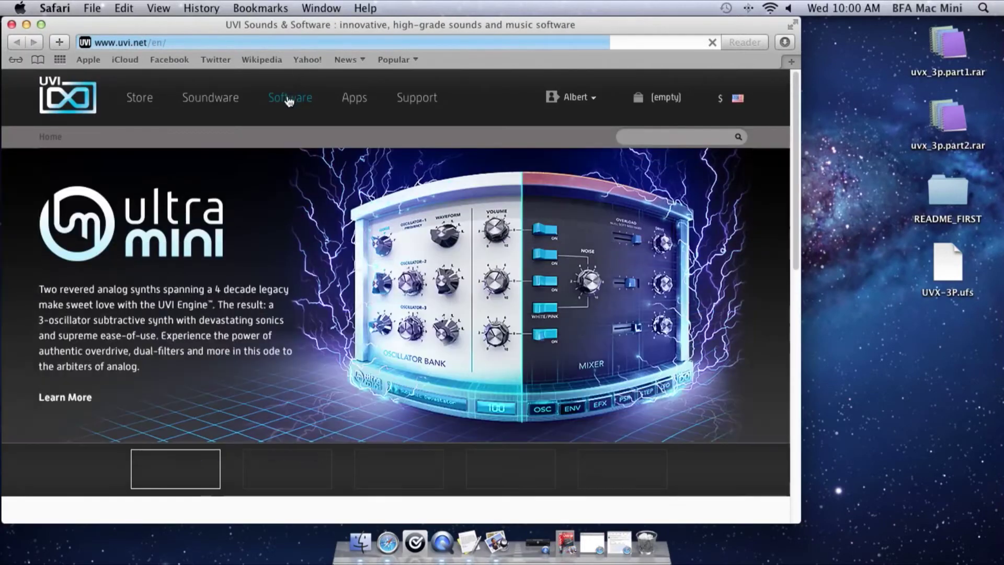
# - Go to Software > UVI Workstation downloads and get version 2.0.11 for Mac OS X
pyautogui.click(288, 99)
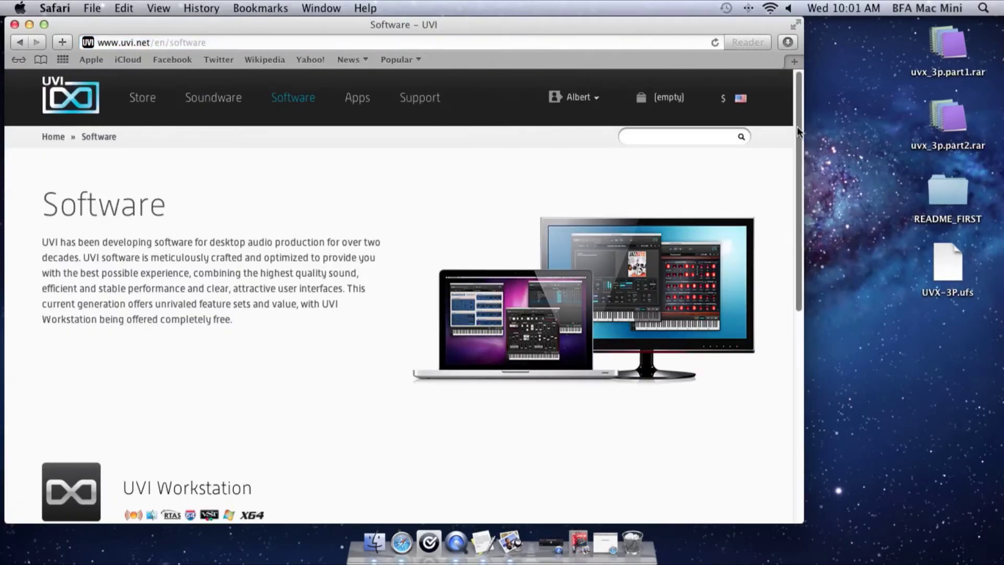
pyautogui.moveTo(796, 127); pyautogui.dragTo(793, 224)
pyautogui.click(70, 318)
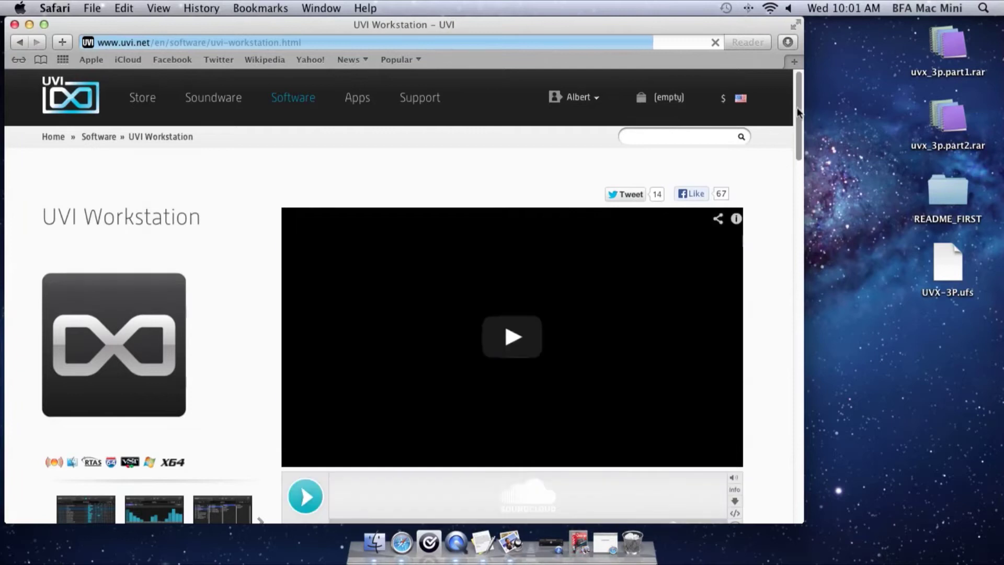
pyautogui.moveTo(797, 108); pyautogui.dragTo(802, 193)
pyautogui.click(390, 202)
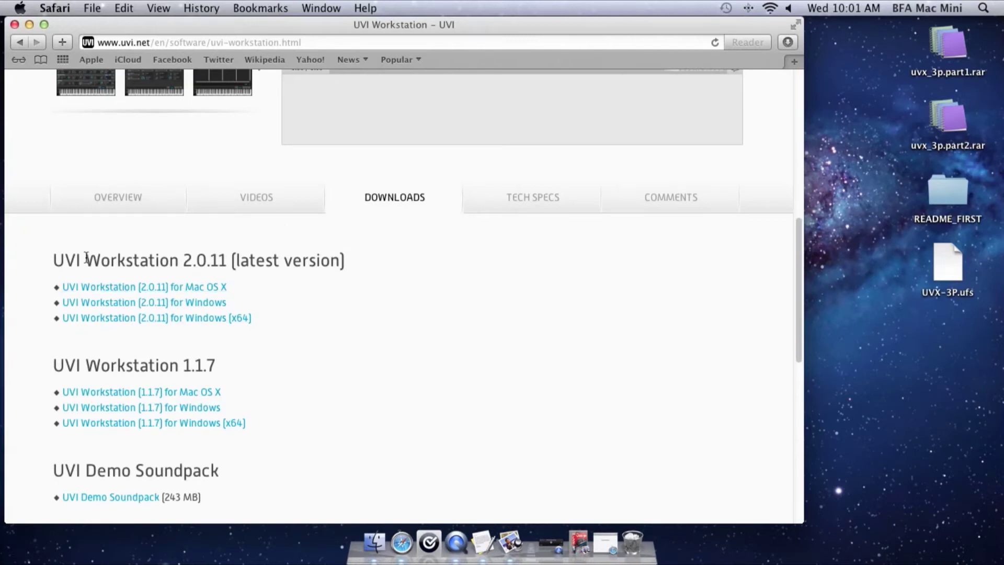
pyautogui.click(188, 287)
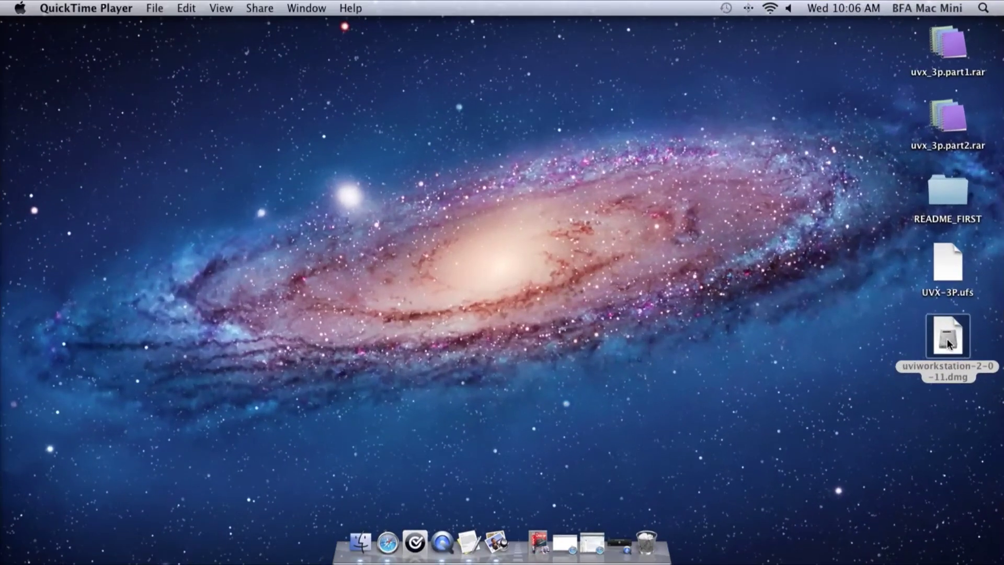
# - Open uviworkstation-2-0-11.dmg and launch the Install UVI Workstation package
pyautogui.click(947, 340)
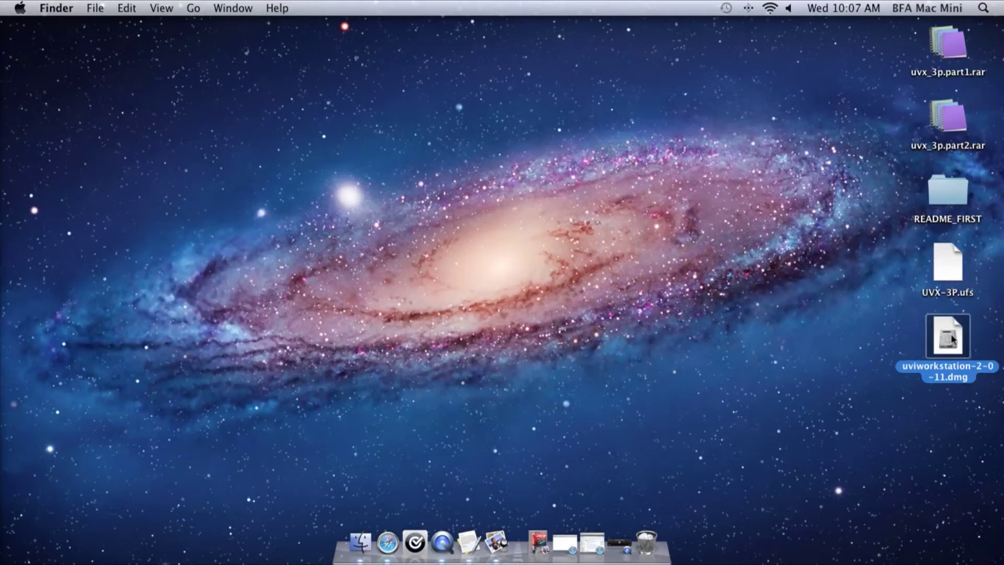
pyautogui.doubleClick(950, 337)
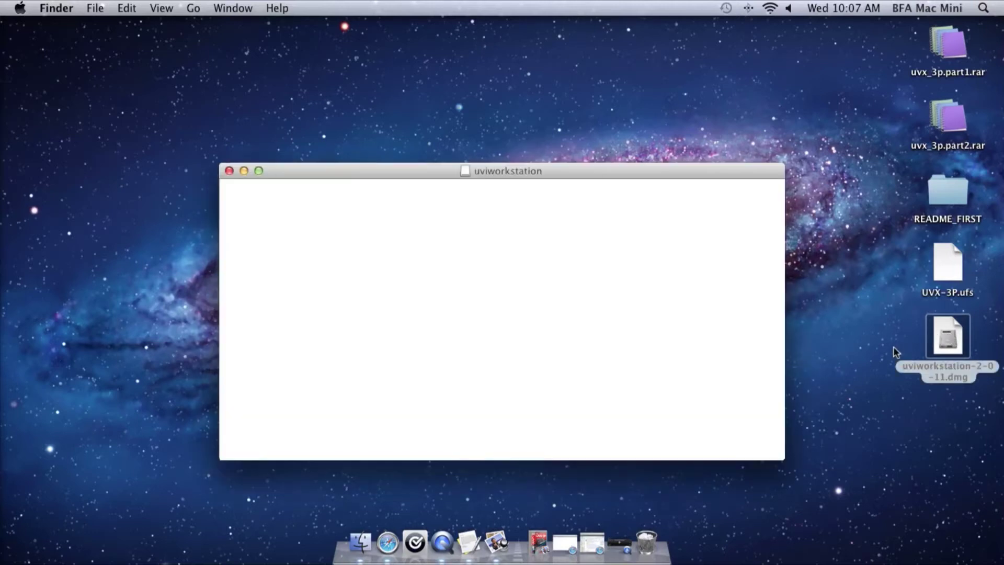
pyautogui.moveTo(525, 174); pyautogui.dragTo(515, 151)
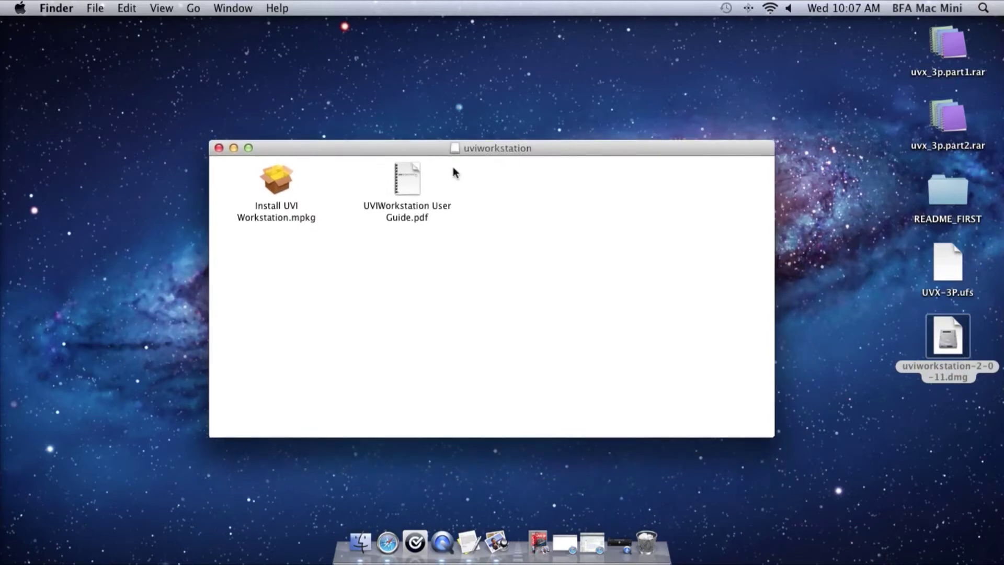
pyautogui.doubleClick(281, 174)
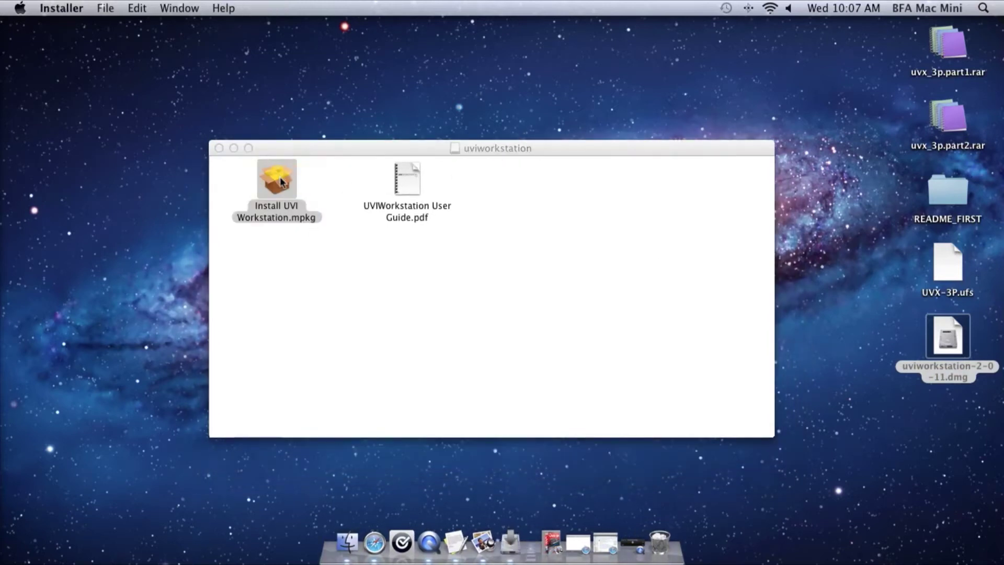
# - Install UVI Workstation onto Macintosh HD, authorise with the account password, and close the installer
pyautogui.click(589, 197)
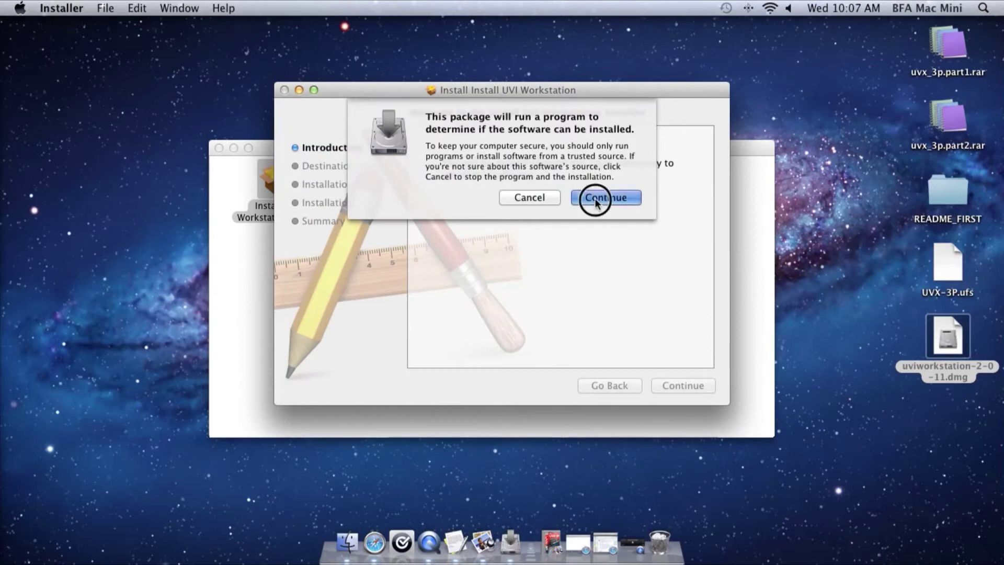
pyautogui.click(683, 385)
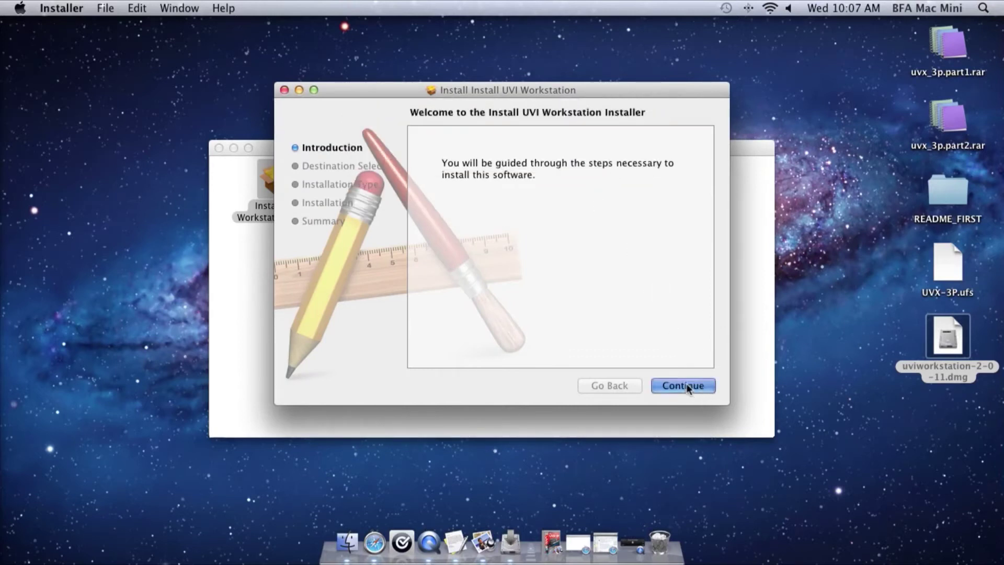
pyautogui.click(454, 186)
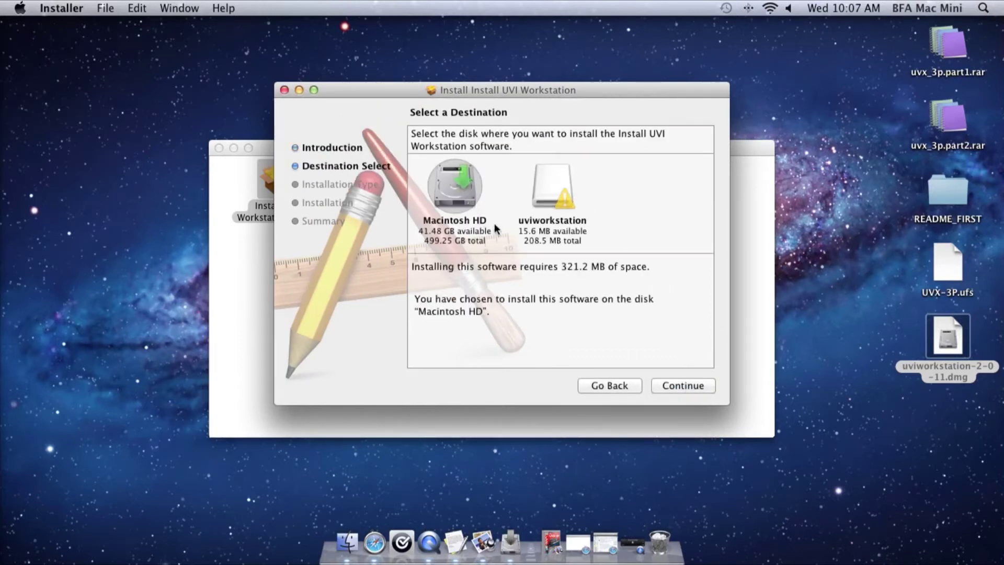
pyautogui.click(675, 384)
pyautogui.click(673, 384)
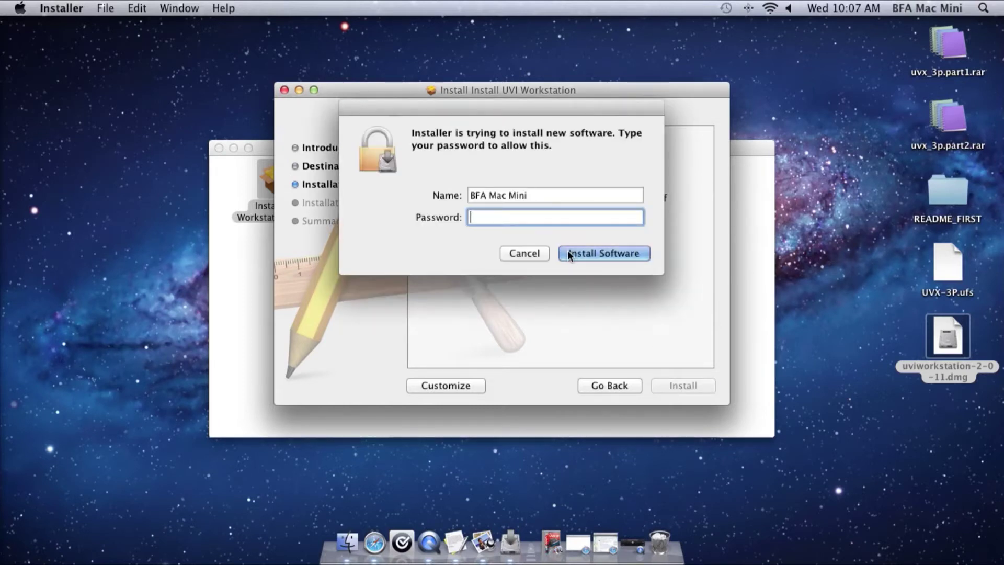
pyautogui.click(573, 255)
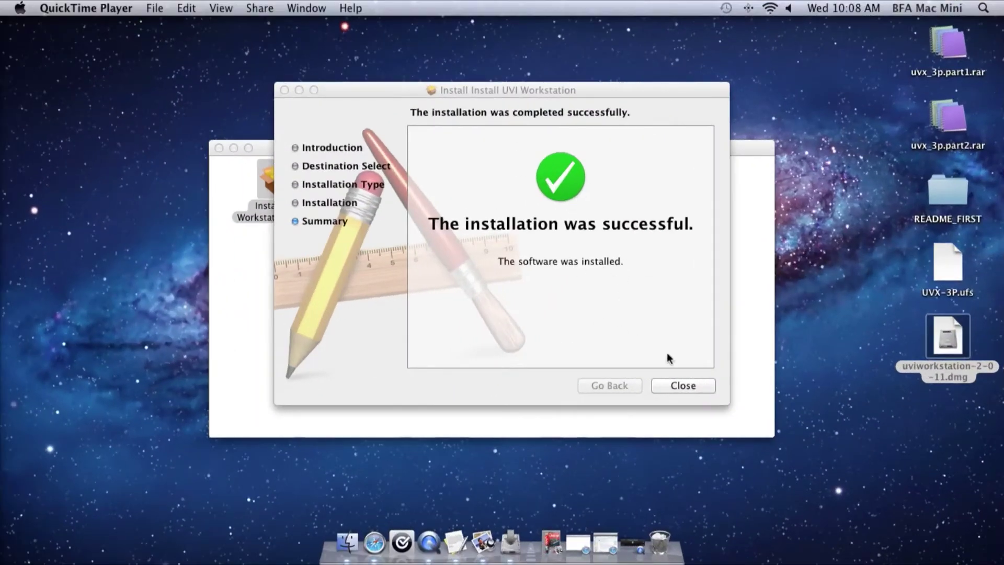
pyautogui.click(683, 385)
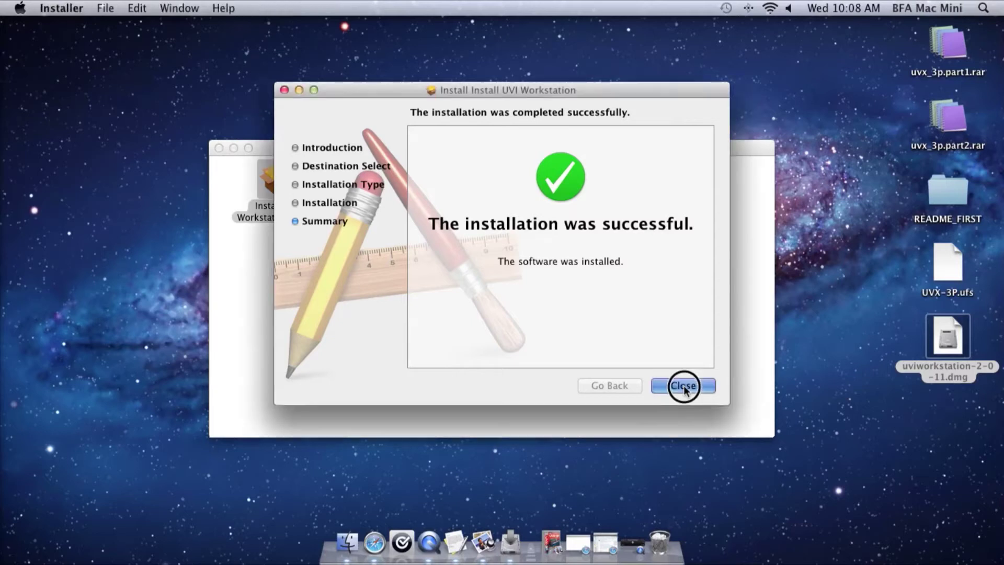
# - Close the disk image and move UVX-3P.ufs into Library/Application Support/UVISoundBanks
pyautogui.click(219, 148)
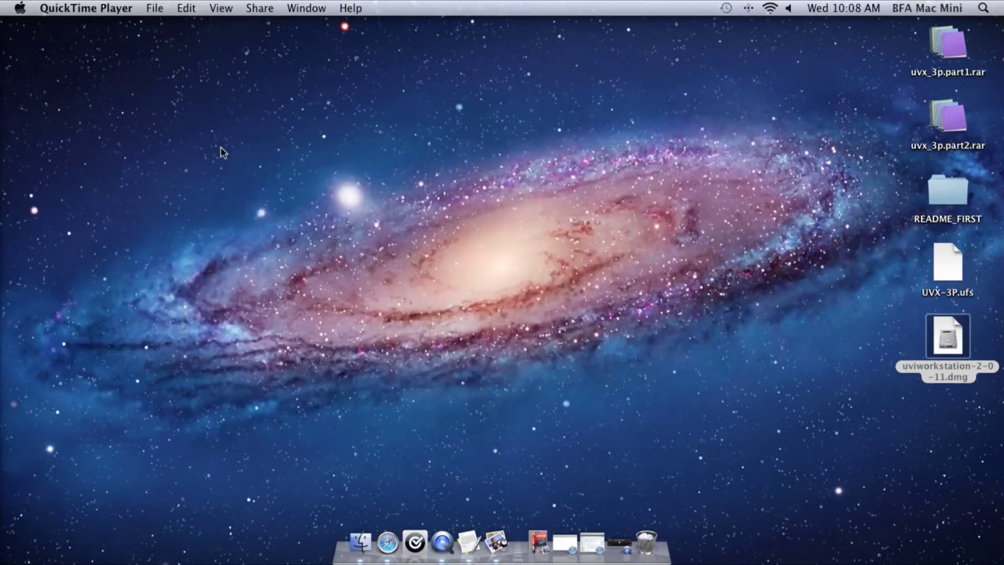
pyautogui.click(383, 400)
pyautogui.press('super+n')
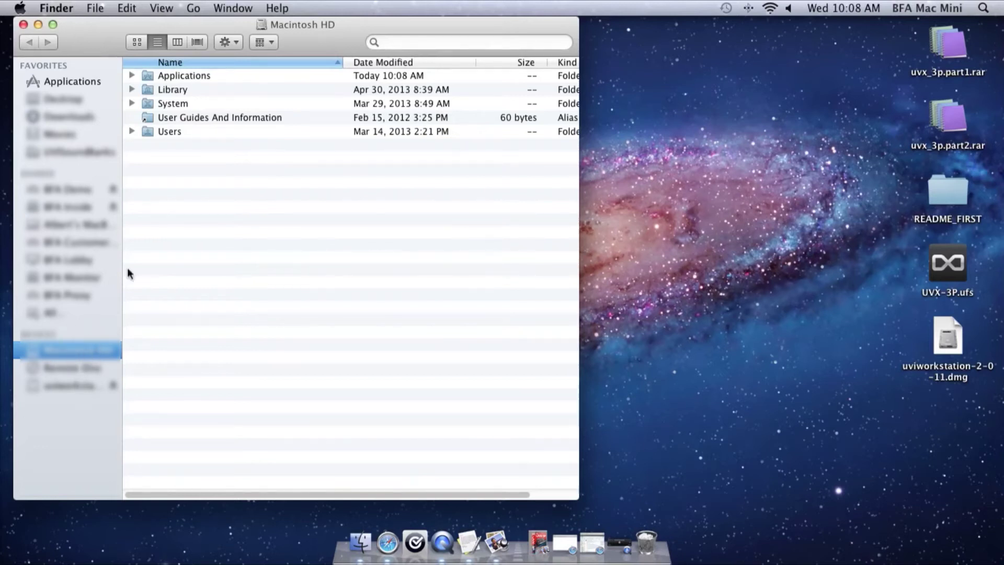
pyautogui.doubleClick(161, 89)
pyautogui.doubleClick(184, 76)
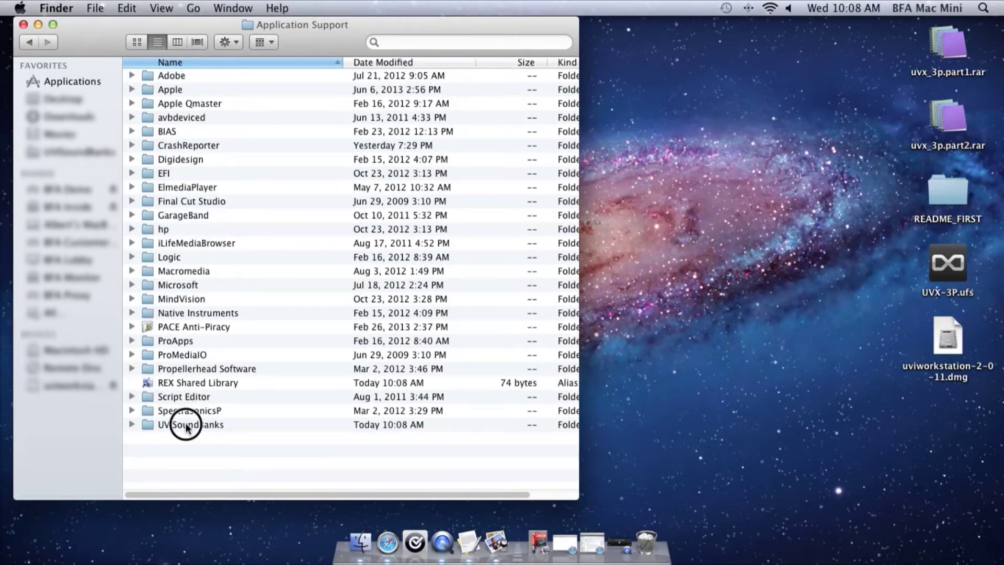
pyautogui.doubleClick(186, 424)
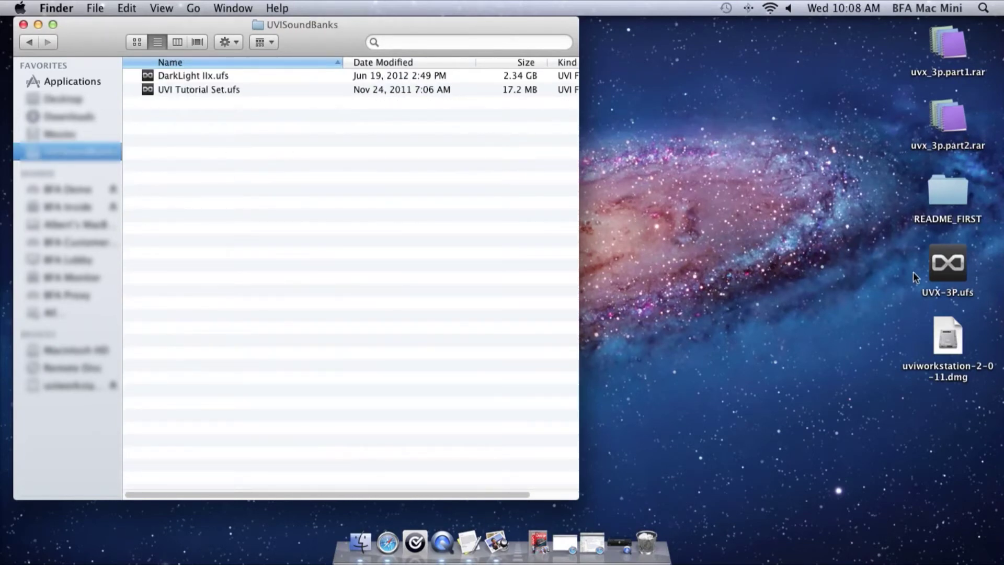
pyautogui.moveTo(950, 266); pyautogui.dragTo(251, 174)
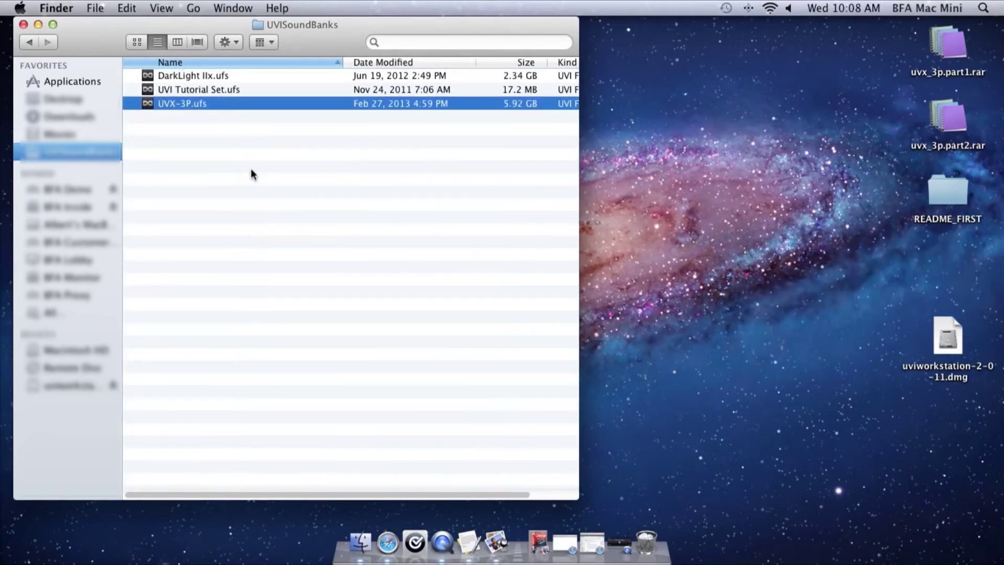
pyautogui.click(23, 25)
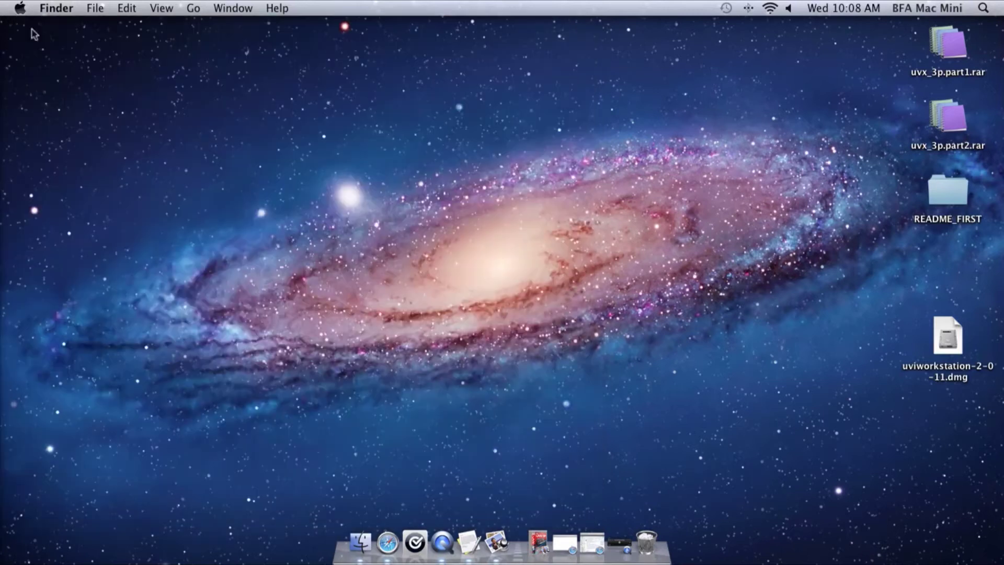
# - Load uvi.net in a new Safari window and open Product Registration from the account menu
pyautogui.rightClick(386, 545)
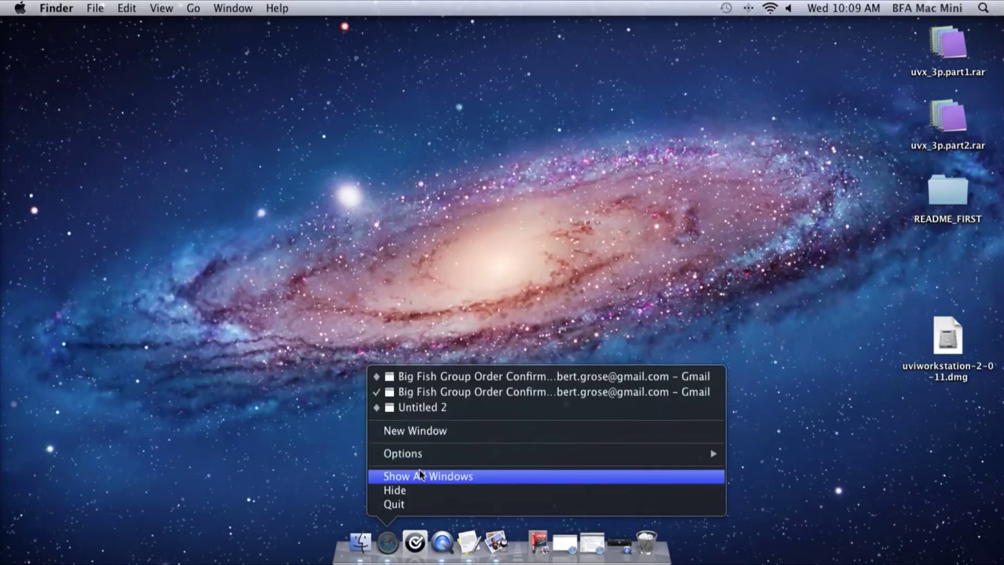
pyautogui.click(415, 432)
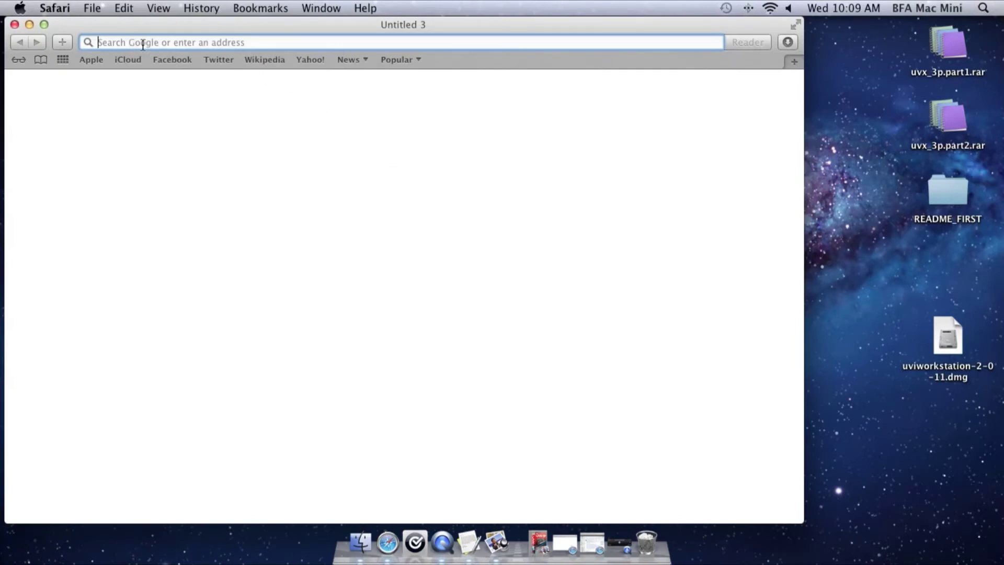
pyautogui.write('uvi.')
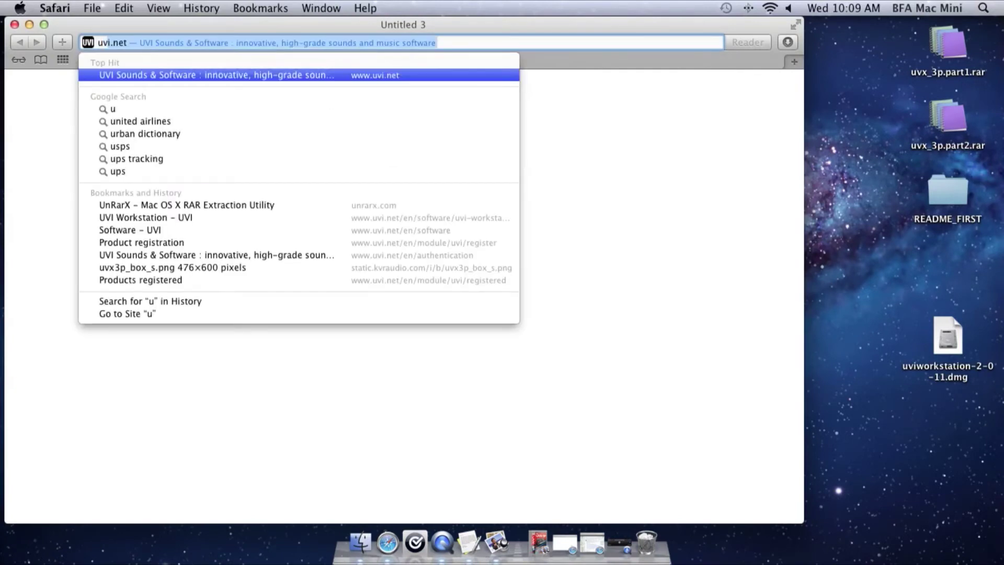
pyautogui.write('net')
pyautogui.press('Return')
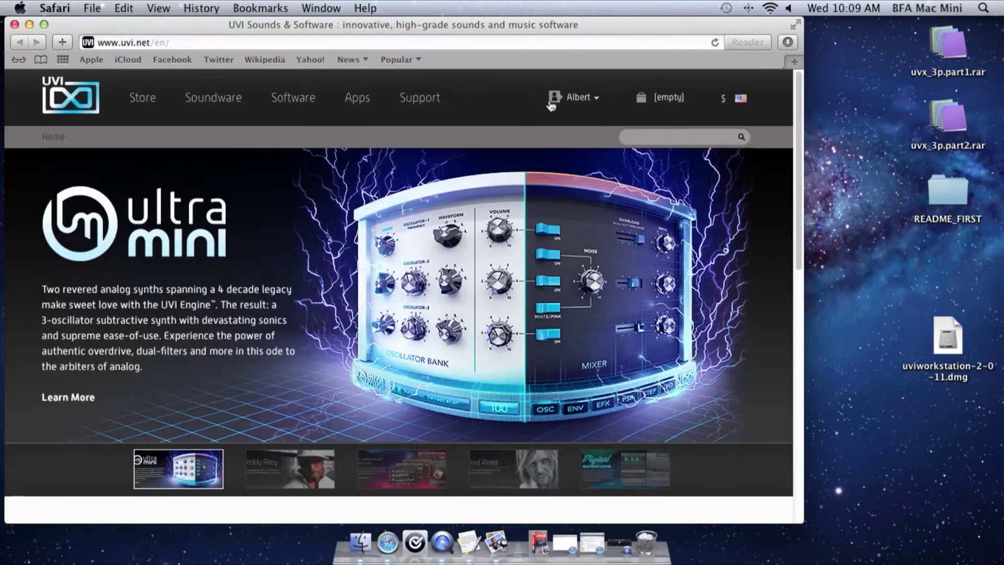
pyautogui.moveTo(570, 104)
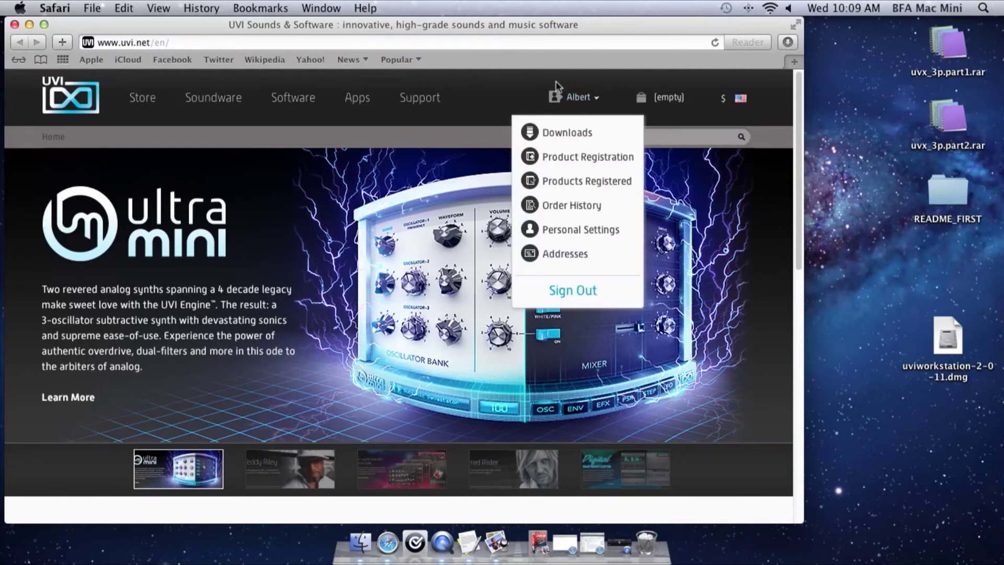
pyautogui.click(570, 158)
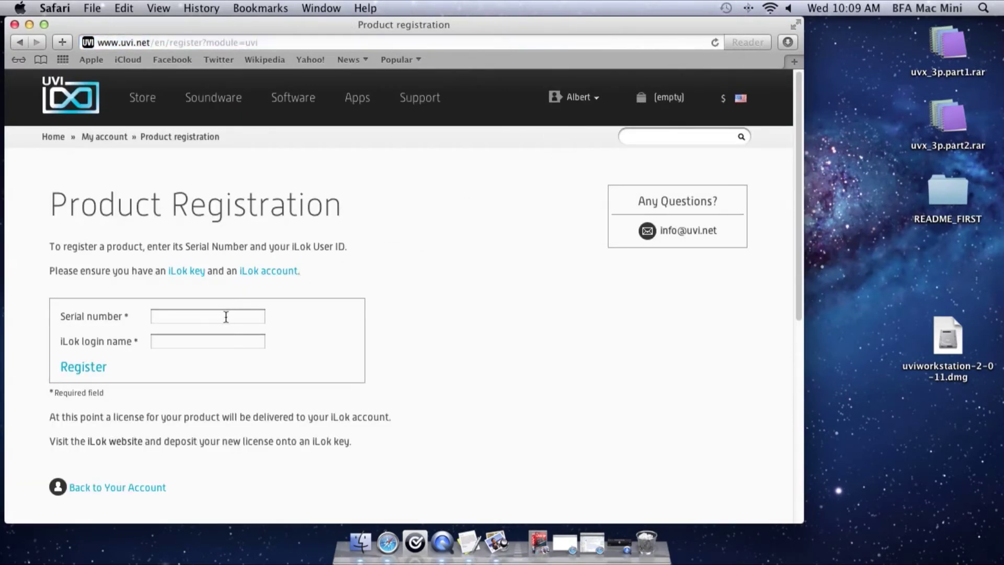
pyautogui.click(226, 317)
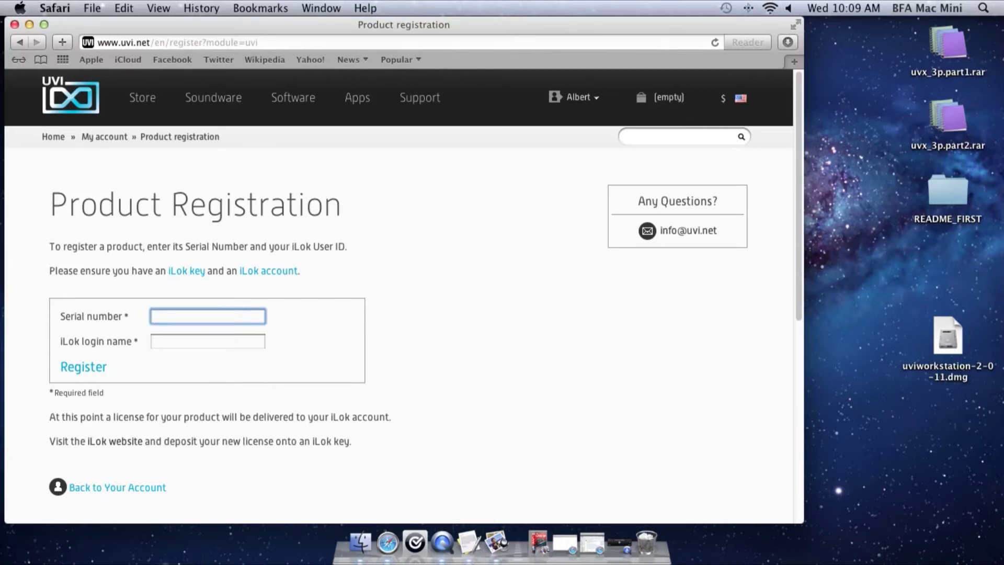
# - Copy the UVX-3P serial number from the order e-mail into the Serial number field
pyautogui.click(565, 544)
pyautogui.moveTo(511, 220); pyautogui.dragTo(523, 21)
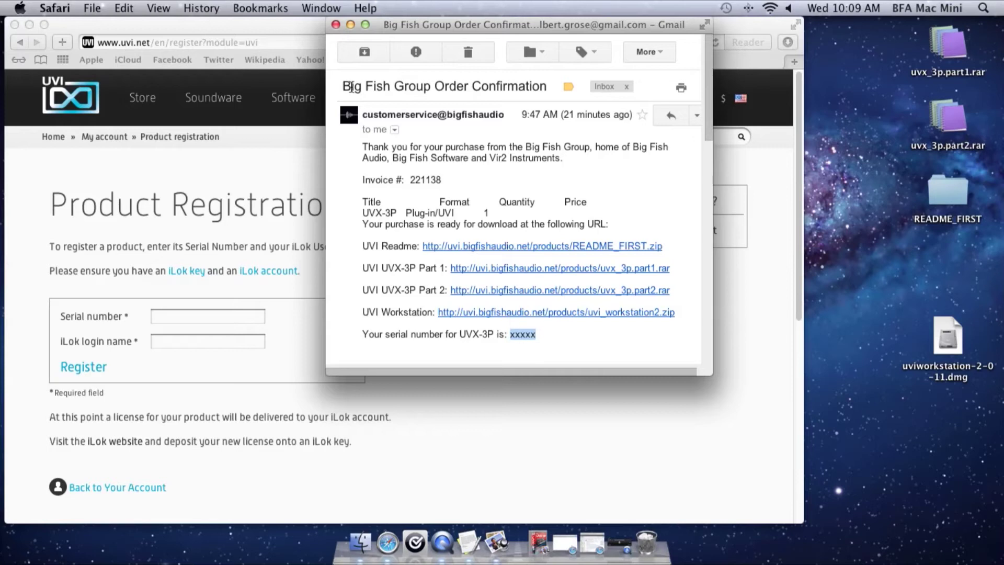
pyautogui.click(349, 25)
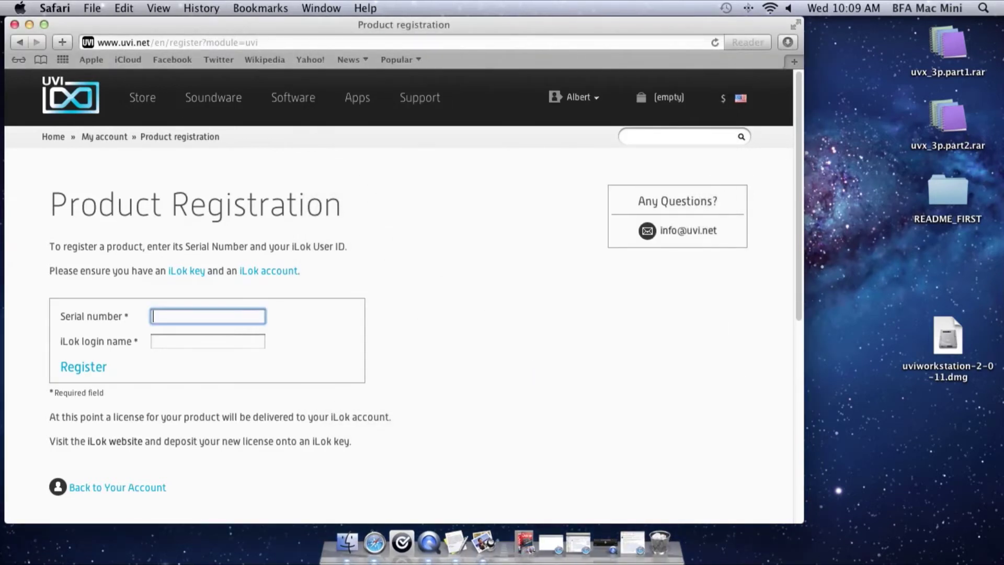
pyautogui.press('super+Tab')
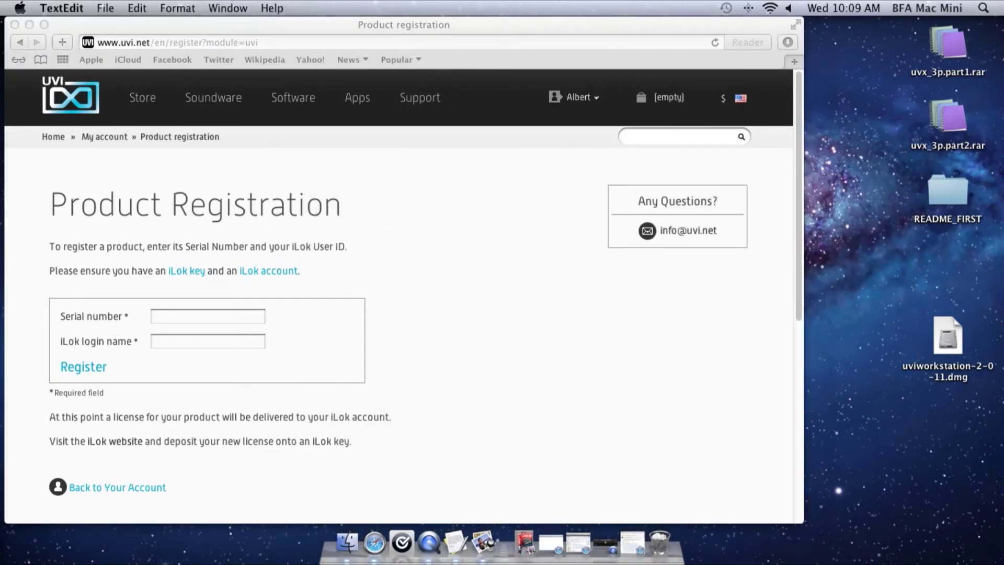
pyautogui.click(223, 316)
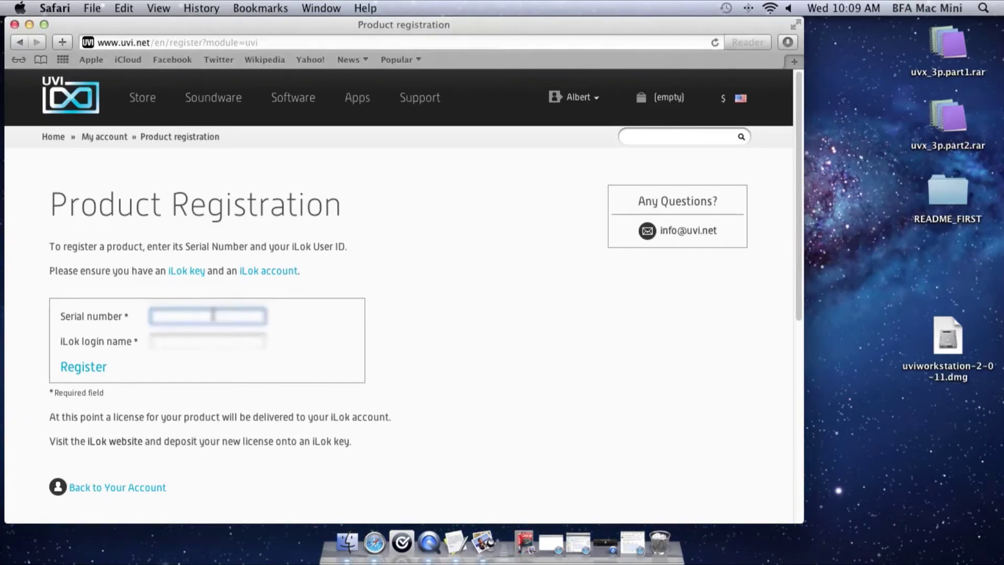
pyautogui.press('super+v')
# - Enter the iLok login name and submit the UVX-3P registration
pyautogui.click(182, 342)
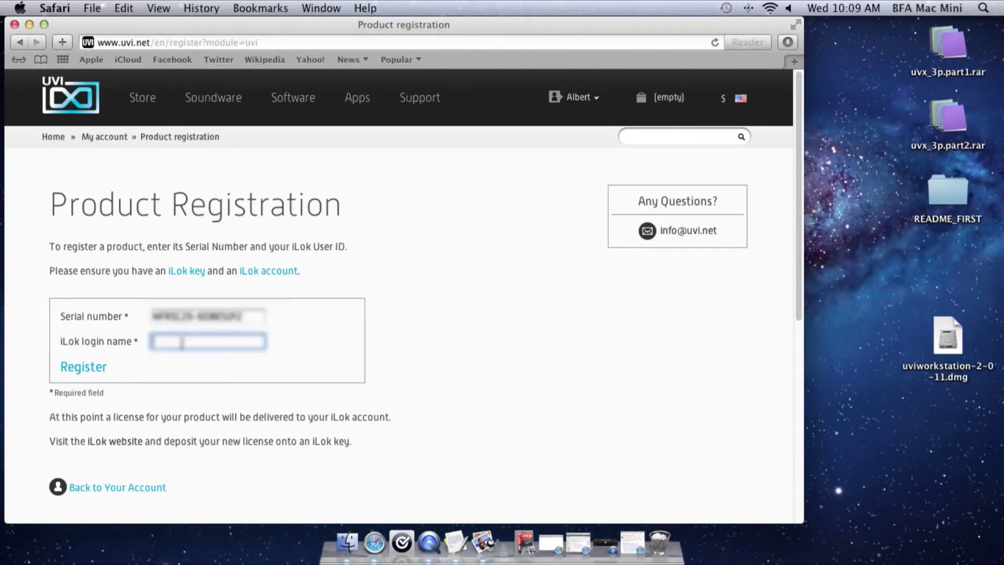
pyautogui.write('albgrood')
pyautogui.press('Return')
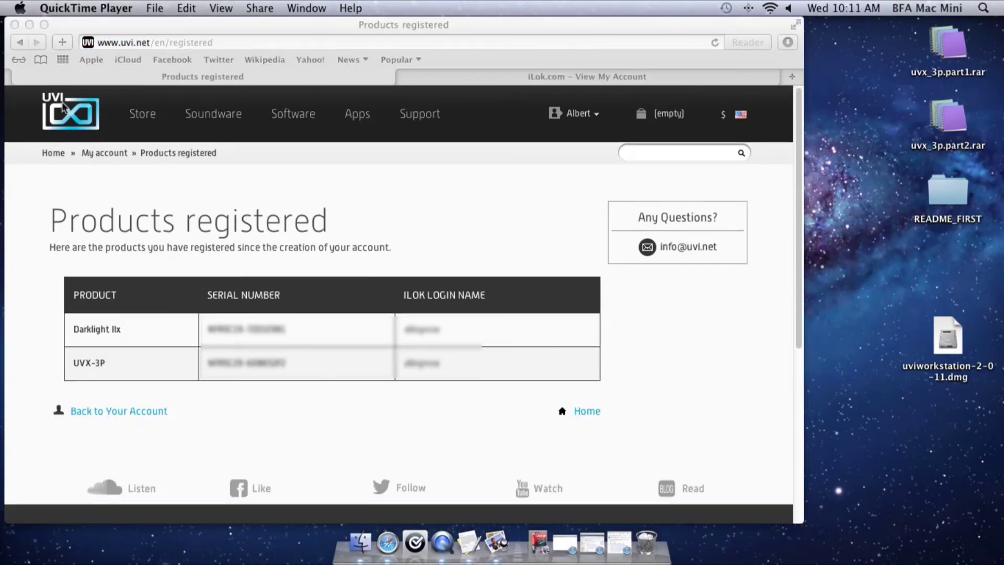
pyautogui.click(269, 158)
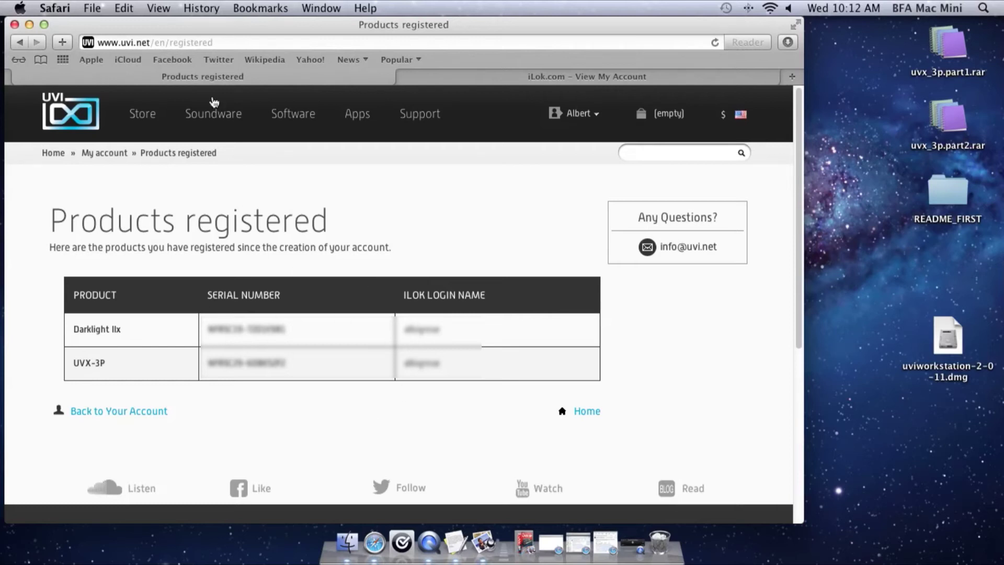
# - Go to ilok.com and open the iLok account page
pyautogui.click(180, 41)
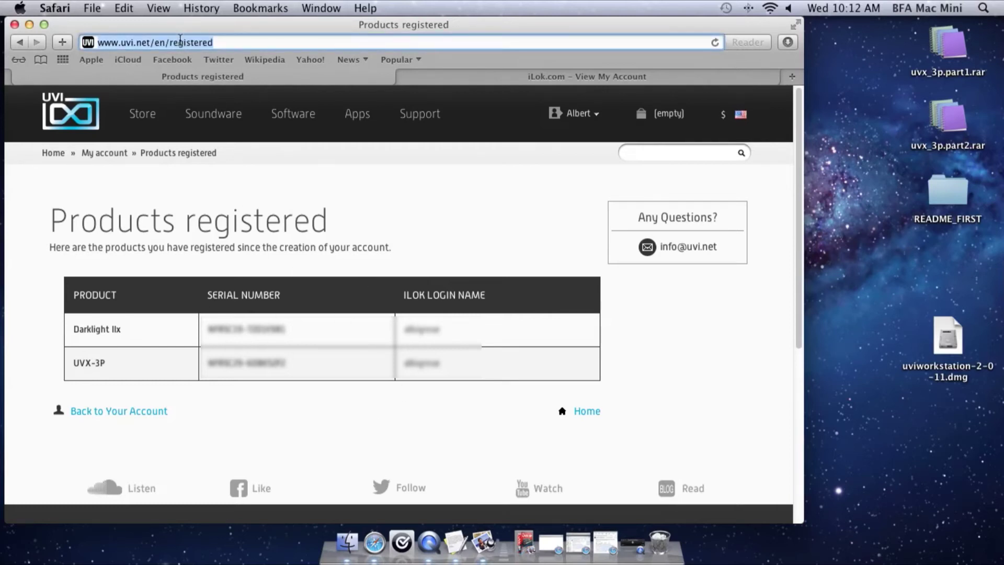
pyautogui.write('ilok.com')
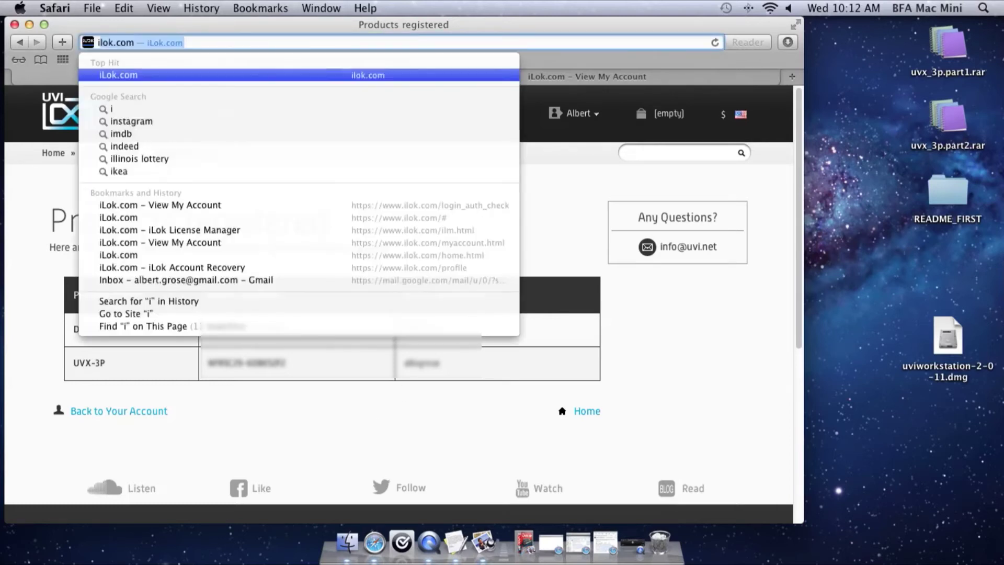
pyautogui.press('Return')
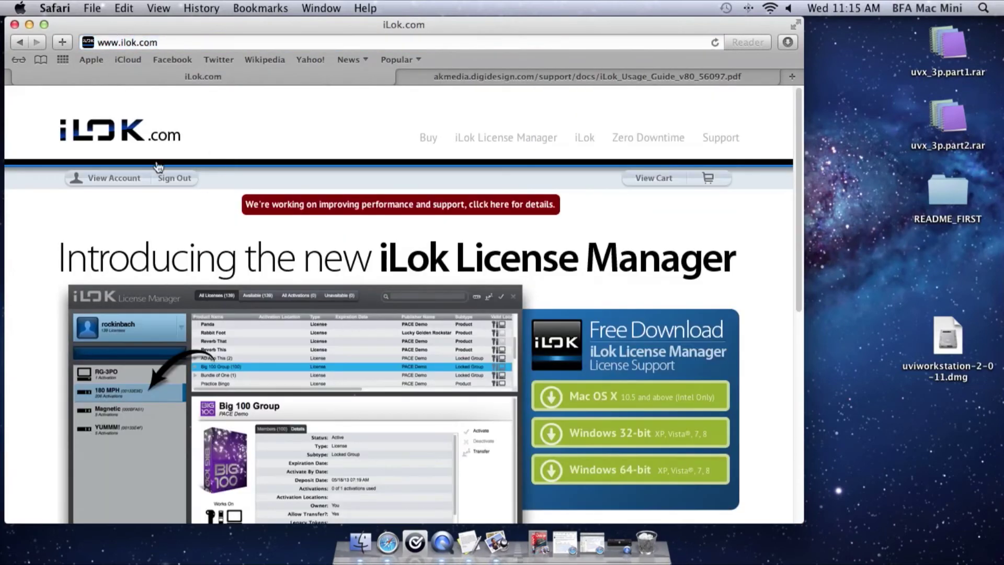
pyautogui.click(116, 179)
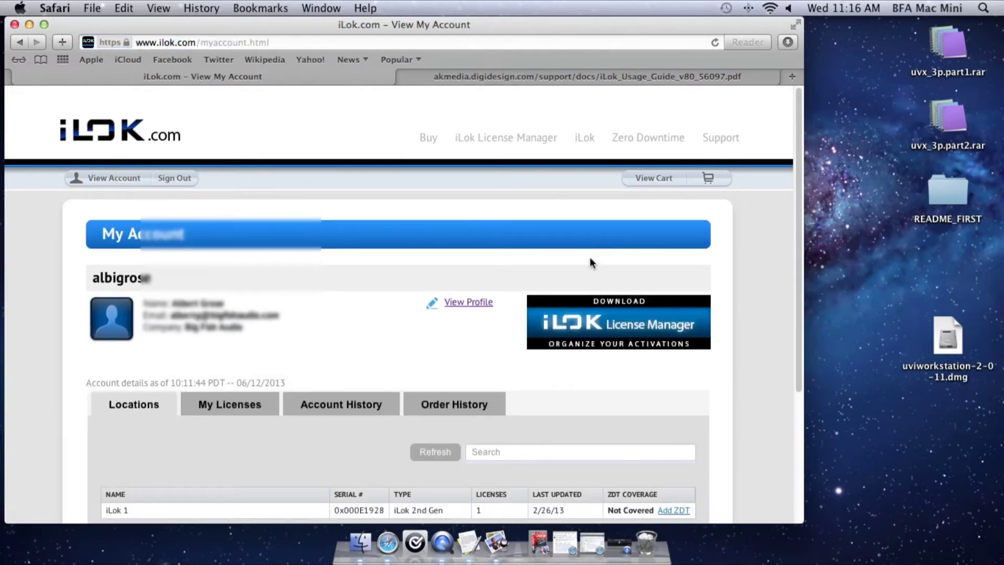
# - Open the iLok License Manager page and download its Mac OS X installer
pyautogui.moveTo(800, 217); pyautogui.dragTo(795, 251)
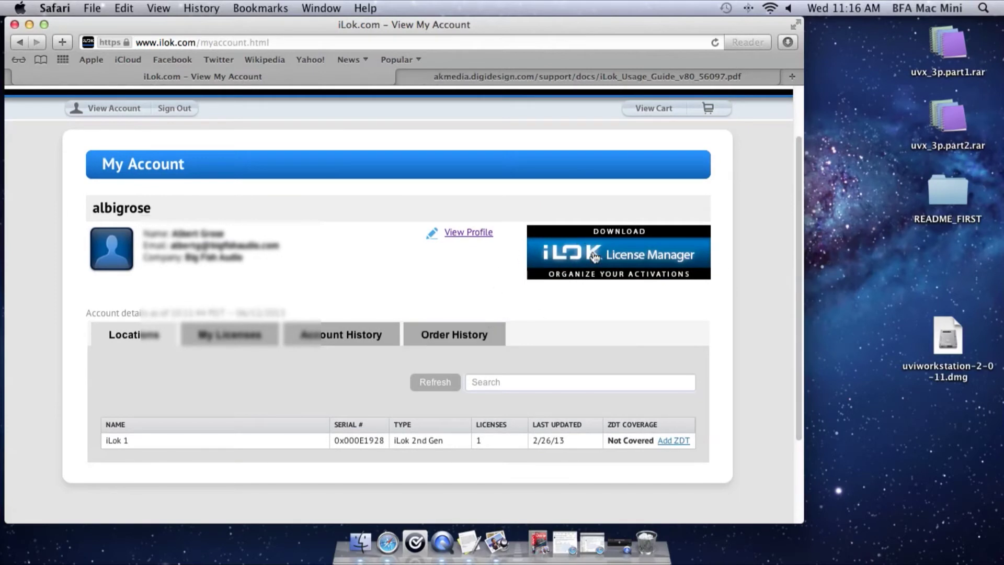
pyautogui.click(594, 257)
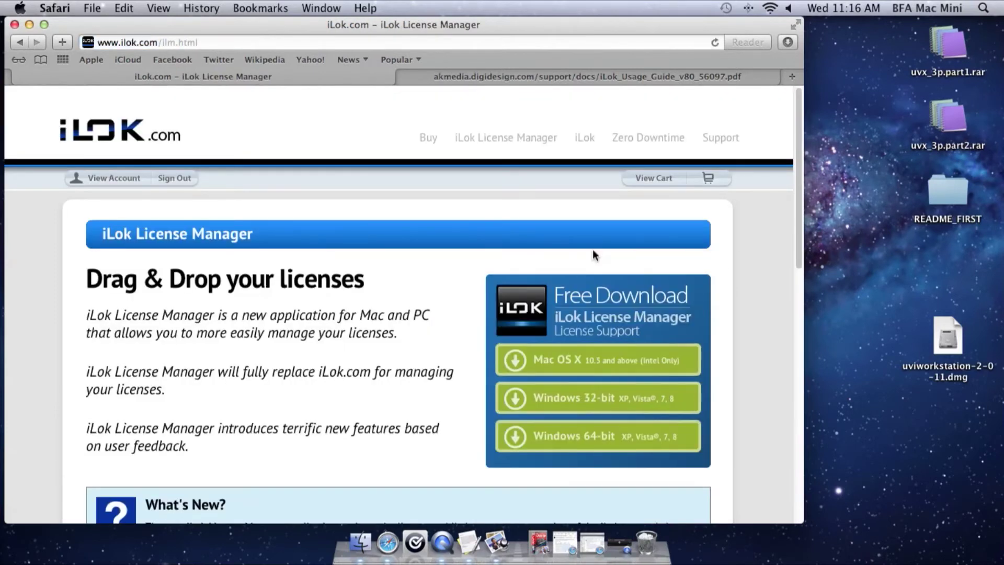
pyautogui.click(563, 361)
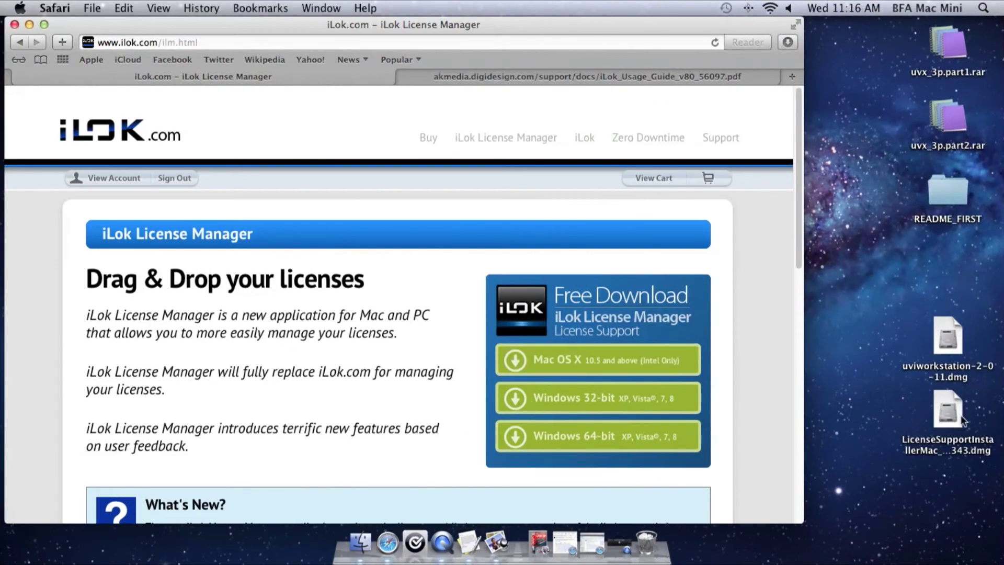
# - Mount the downloaded LicenseSupportInstallerMac disk image to reveal License Support.pkg
pyautogui.click(947, 413)
pyautogui.doubleClick(948, 413)
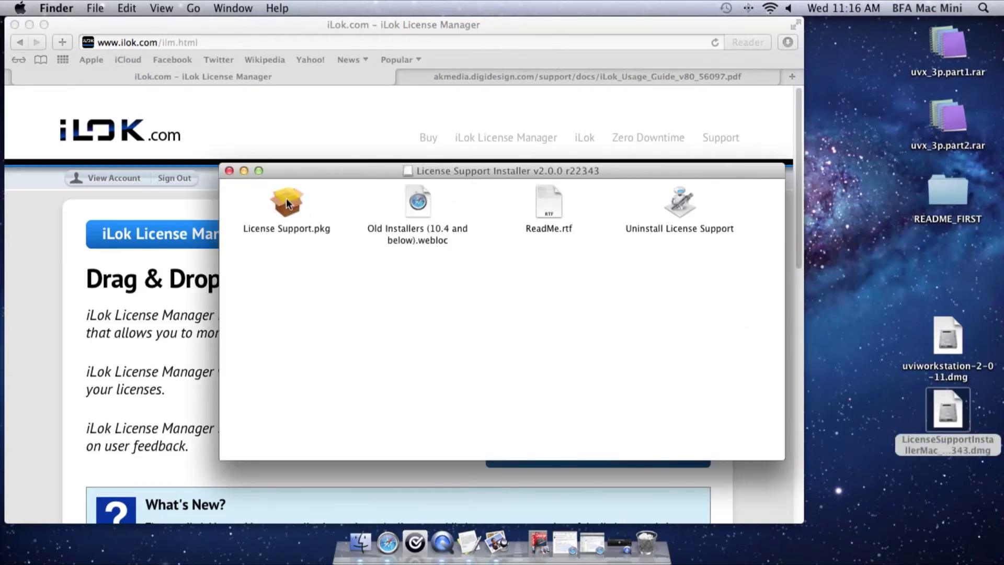
# - Run License Support.pkg, agree to the license and install it on Macintosh HD
pyautogui.doubleClick(283, 195)
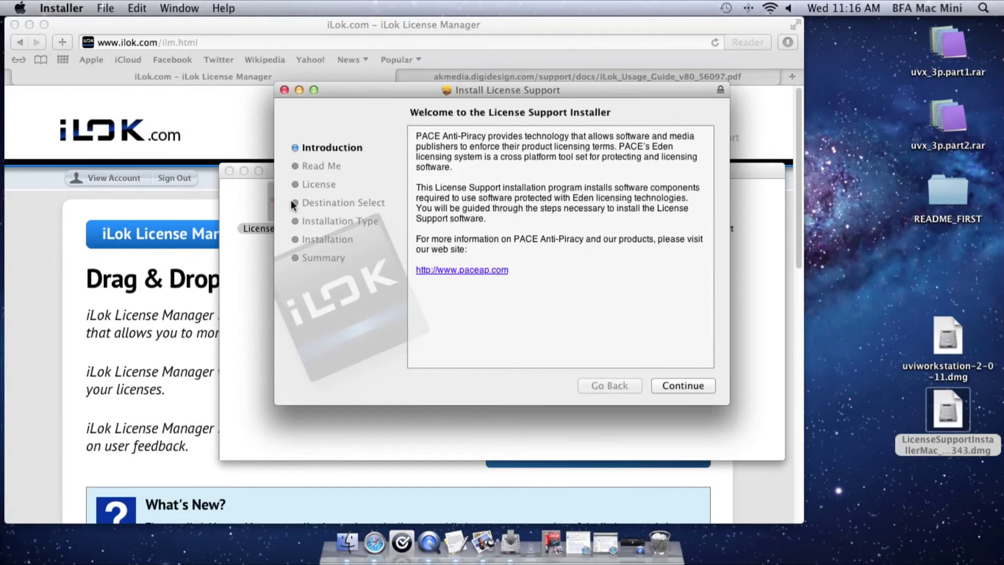
pyautogui.click(692, 385)
pyautogui.click(690, 384)
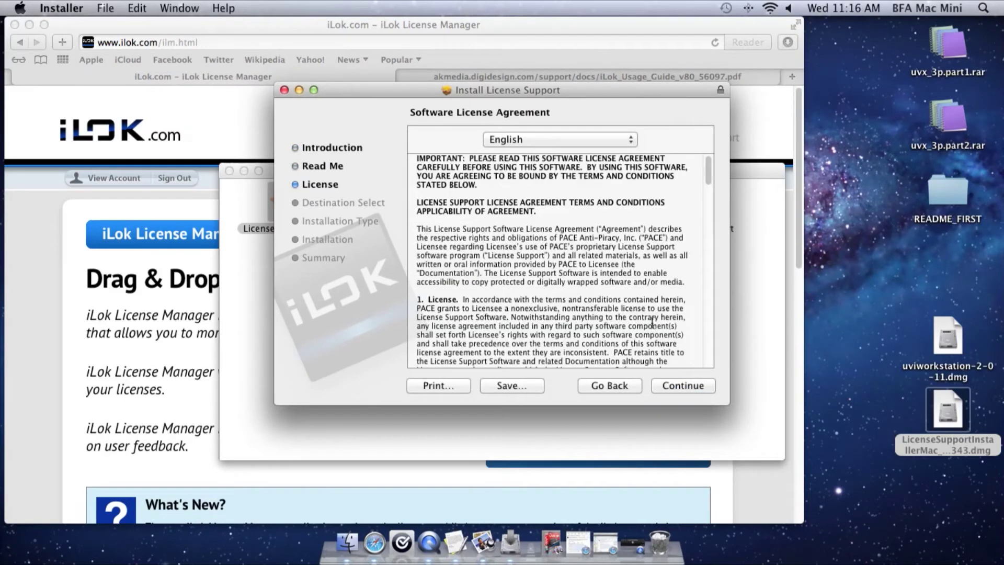
pyautogui.click(682, 385)
pyautogui.click(636, 209)
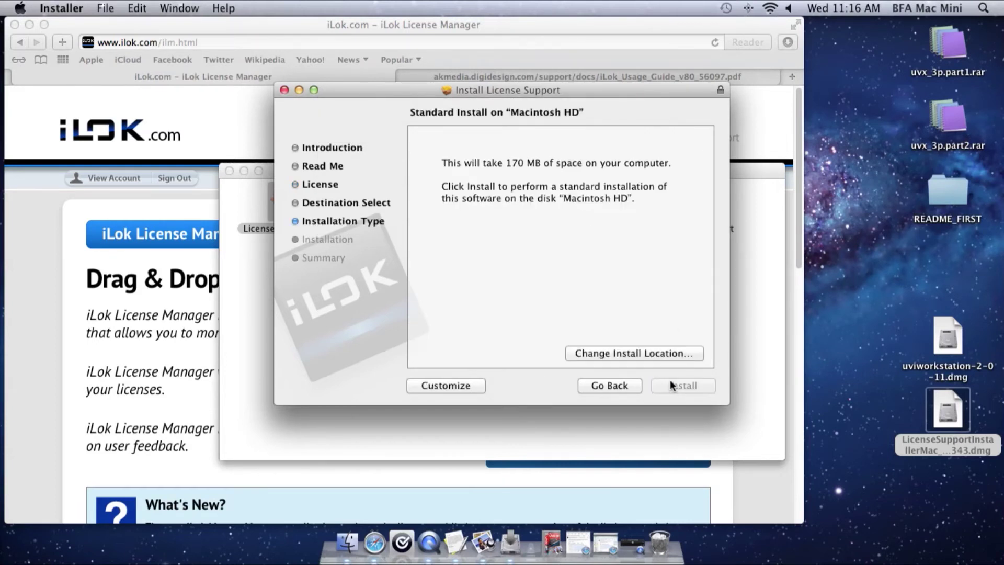
pyautogui.click(613, 256)
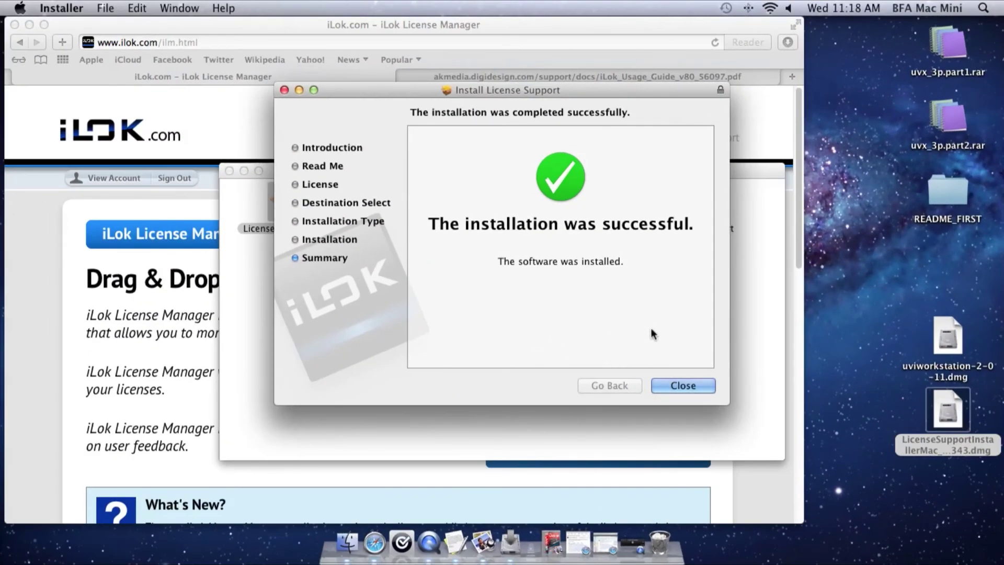
# - Close the finished installer, the License Support disk window and the iLok Safari window
pyautogui.click(686, 384)
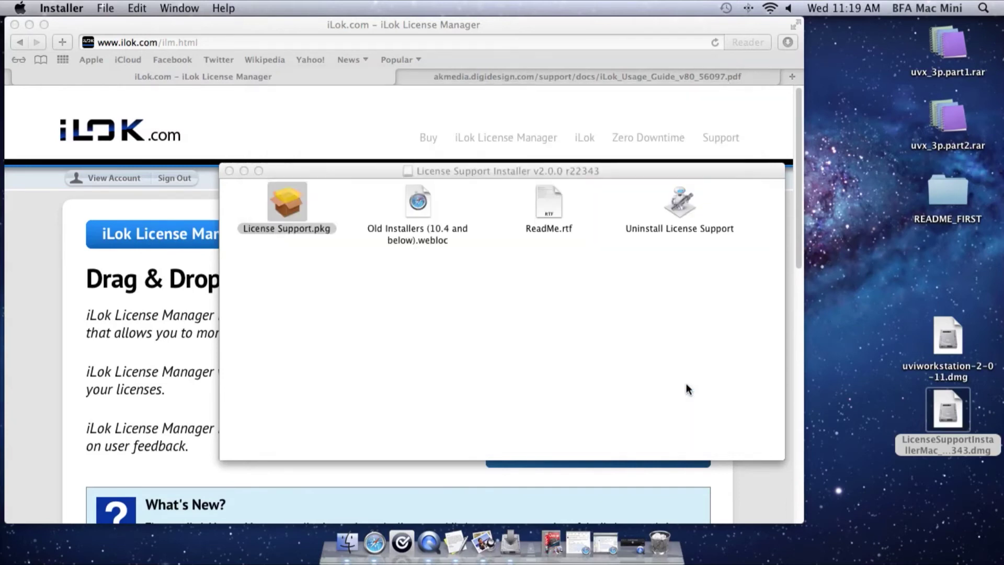
pyautogui.click(228, 171)
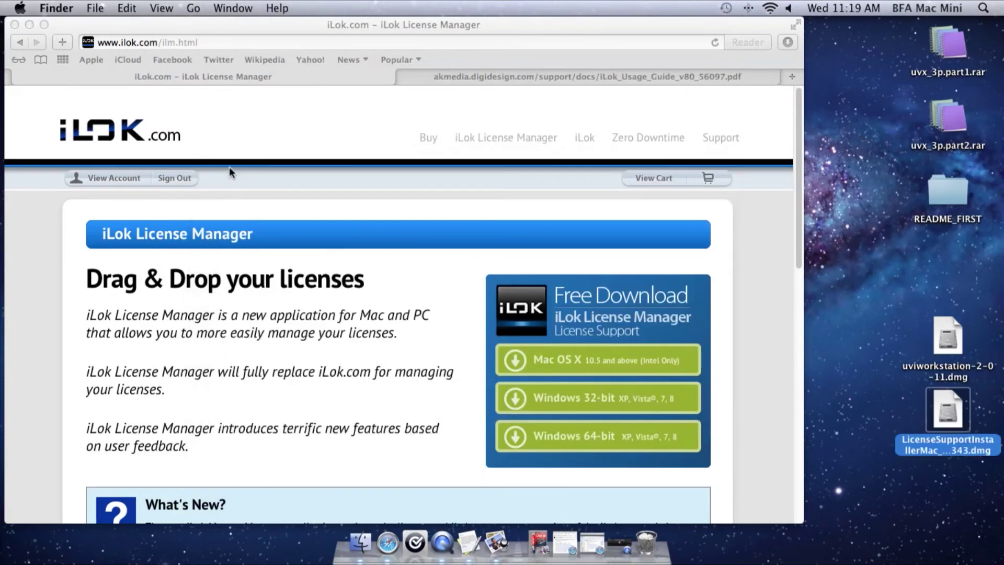
pyautogui.click(15, 24)
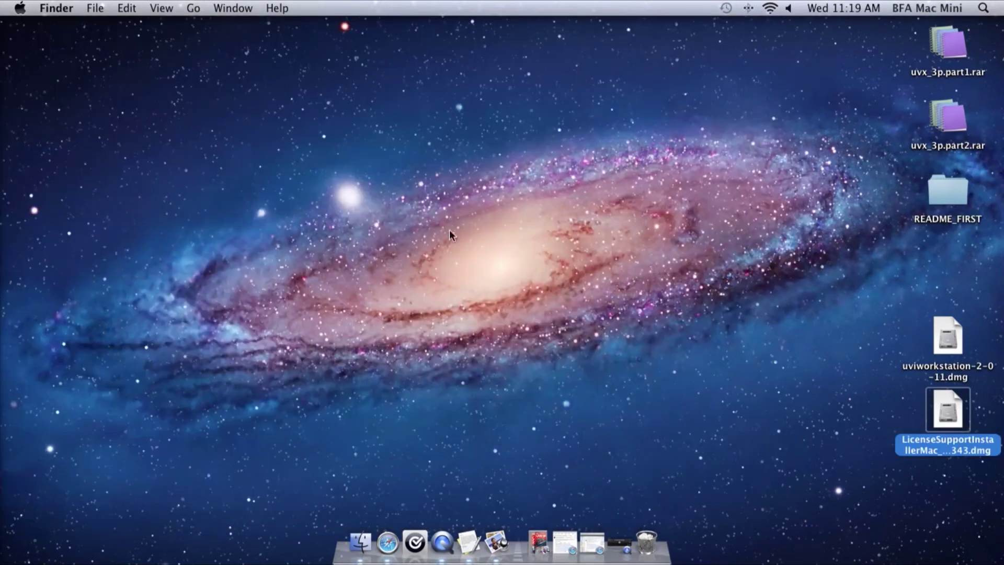
# - Open a new Finder window on Applications and launch iLok License Manager
pyautogui.click(648, 313)
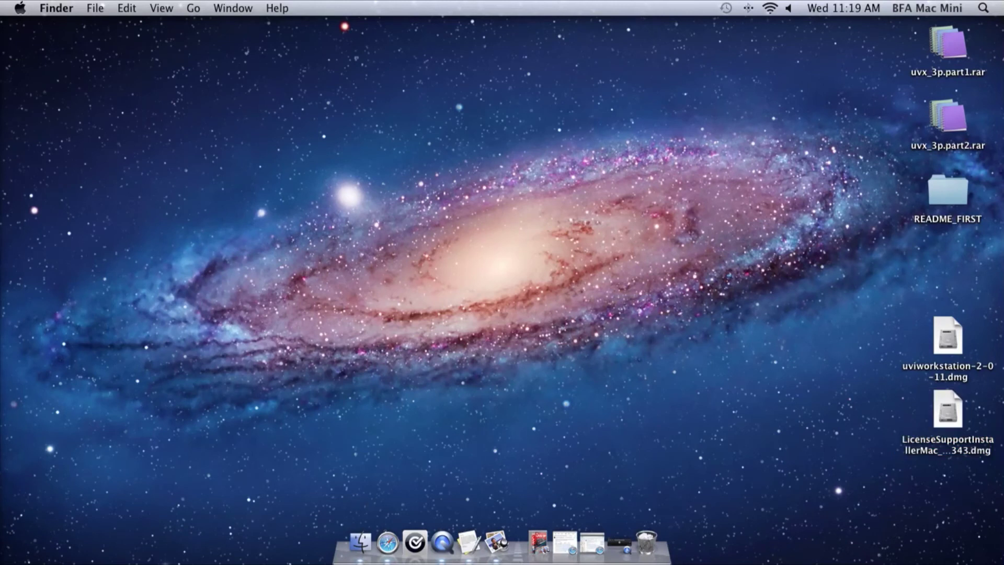
pyautogui.rightClick(359, 544)
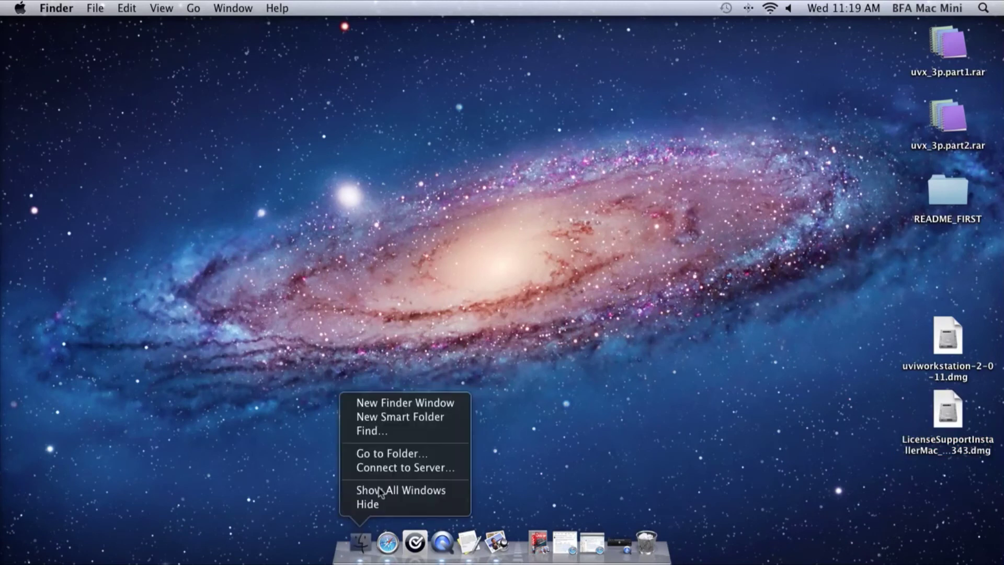
pyautogui.click(398, 402)
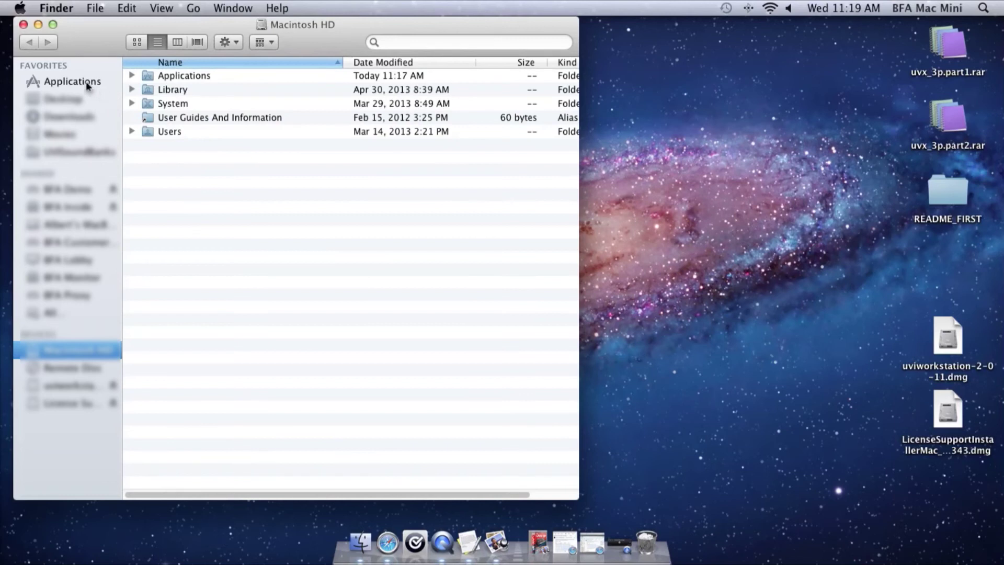
pyautogui.click(81, 80)
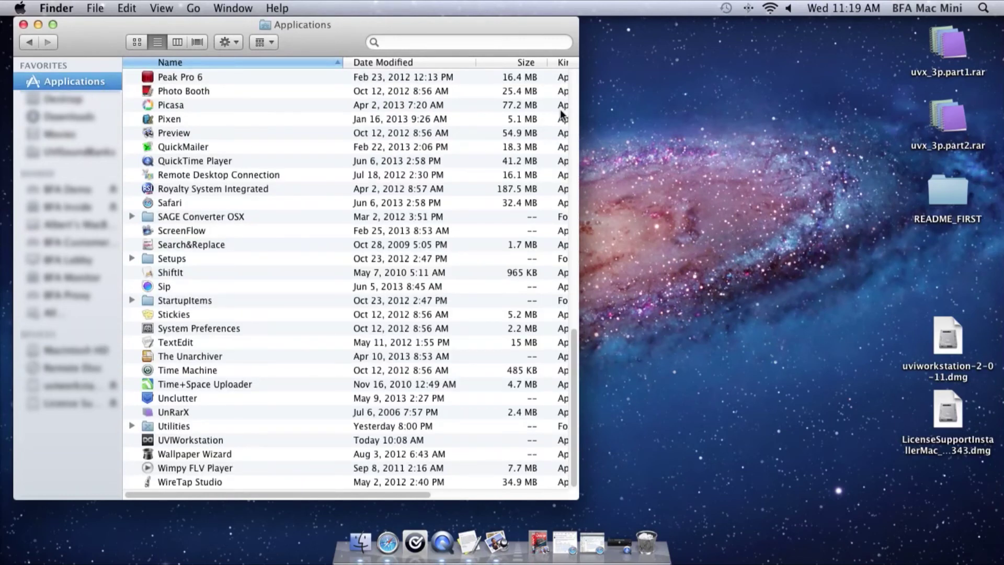
pyautogui.scroll(10, 561, 112)
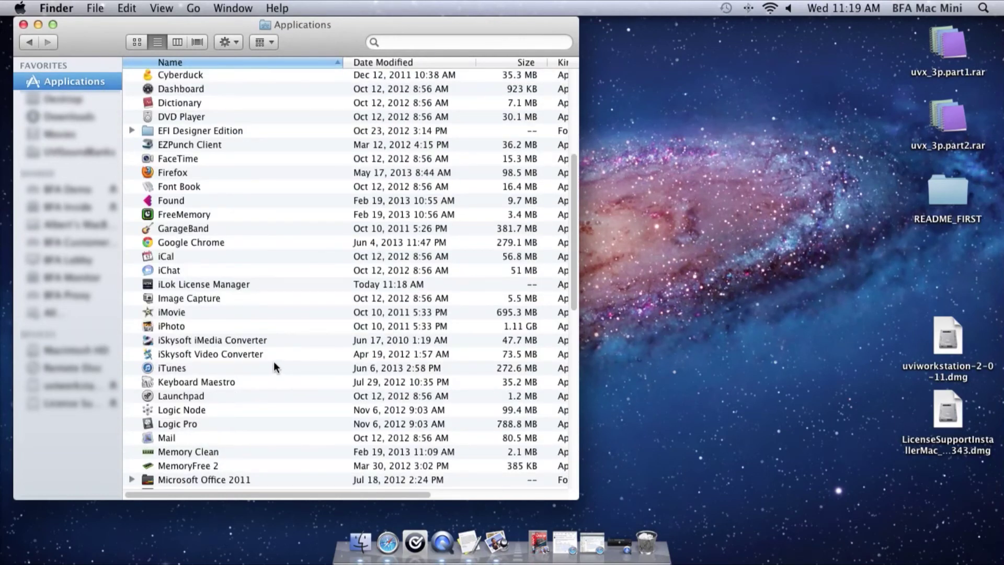
pyautogui.doubleClick(210, 283)
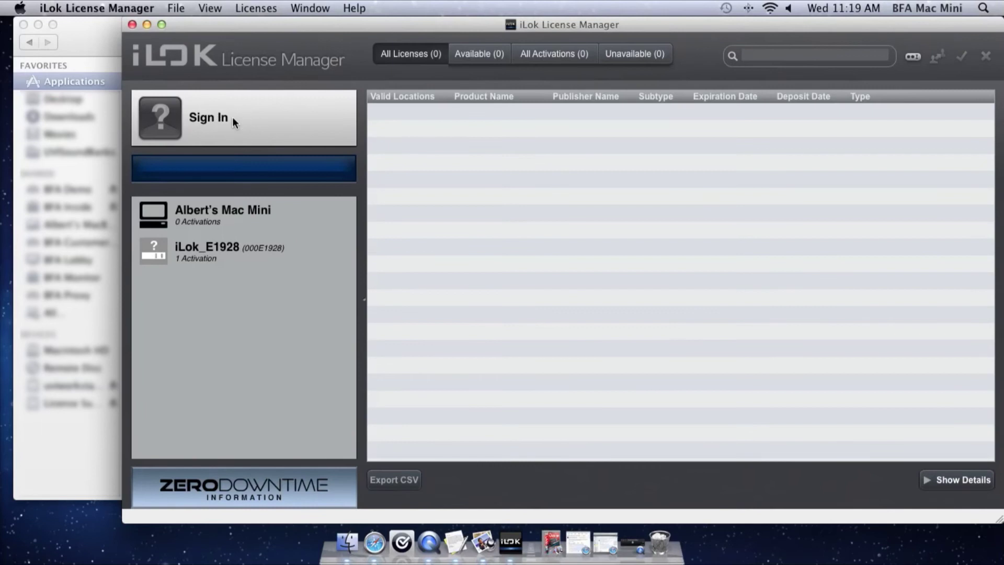
# - Sign in with the iLok user ID and password, then select the UVX-3P licence
pyautogui.click(232, 117)
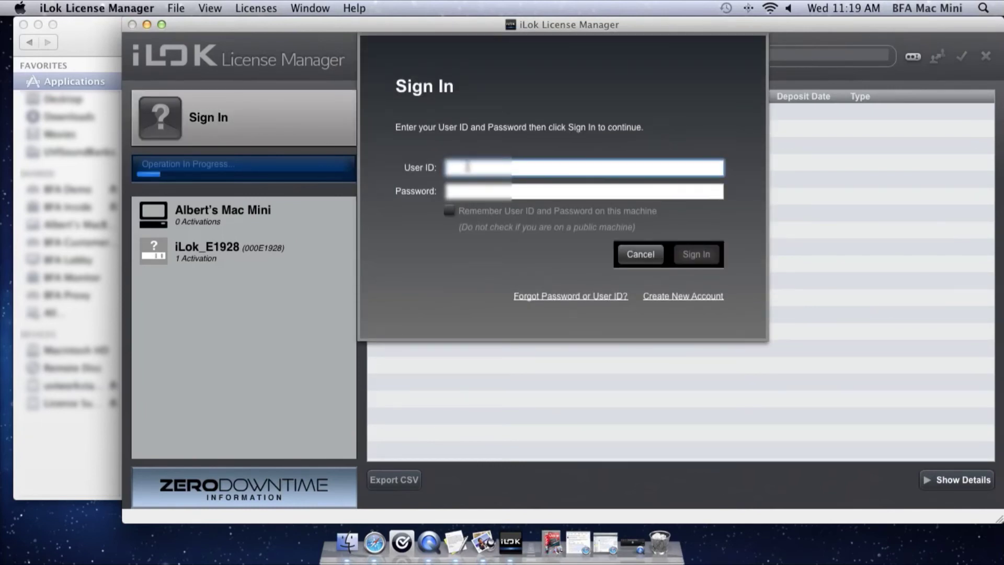
pyautogui.write('albertbfa')
pyautogui.press('Tab')
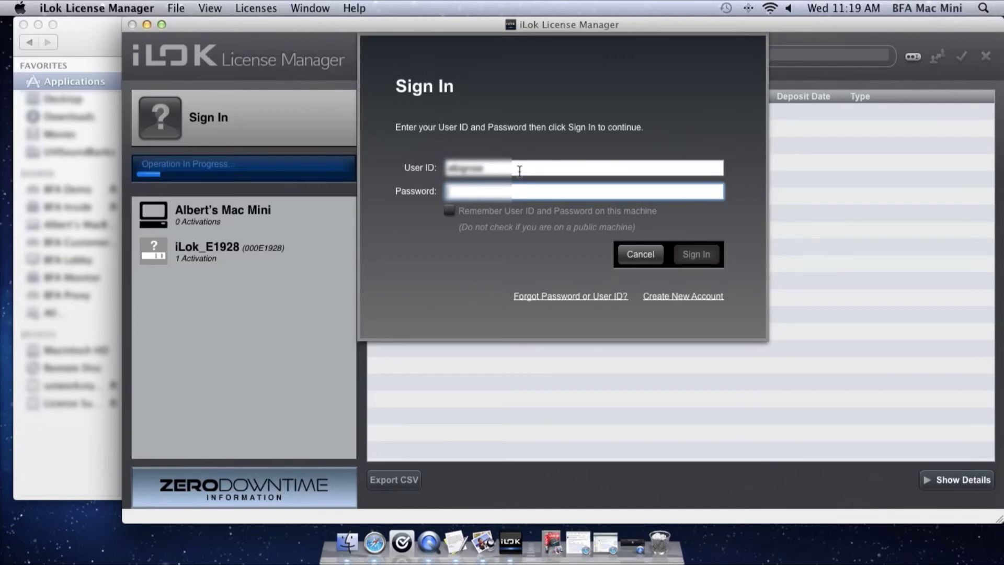
pyautogui.write('•••')
pyautogui.press('Return')
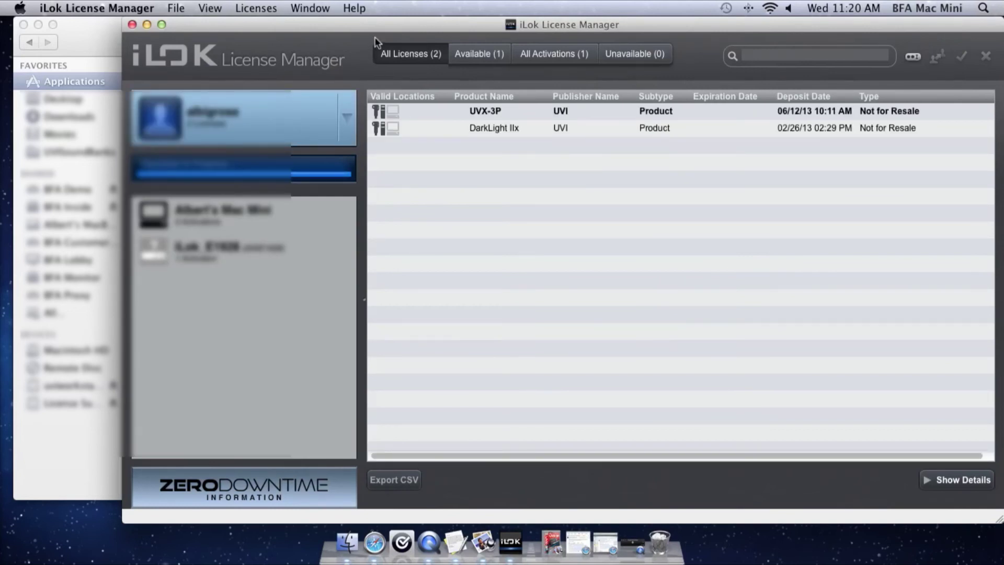
pyautogui.moveTo(376, 21); pyautogui.dragTo(306, 18)
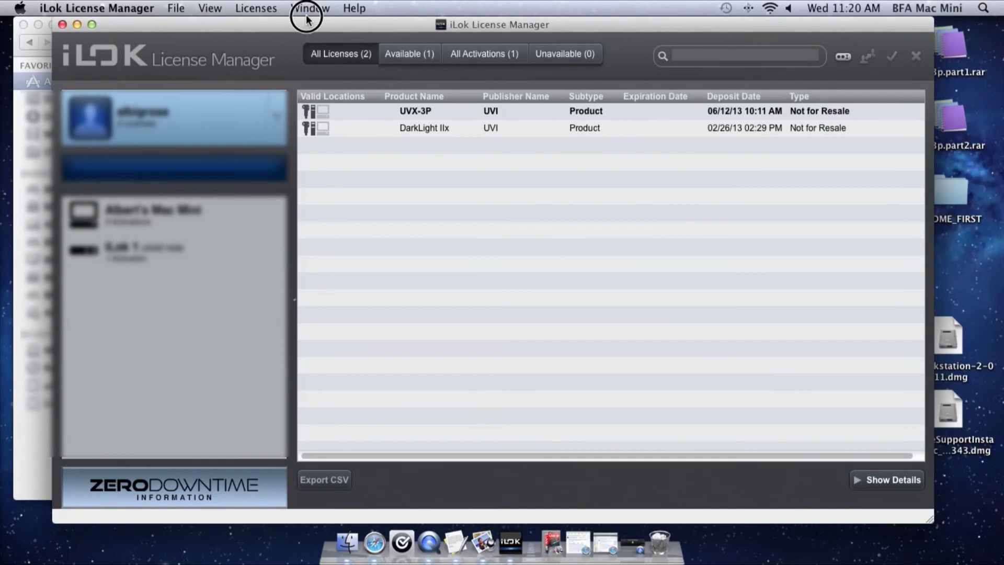
pyautogui.click(391, 113)
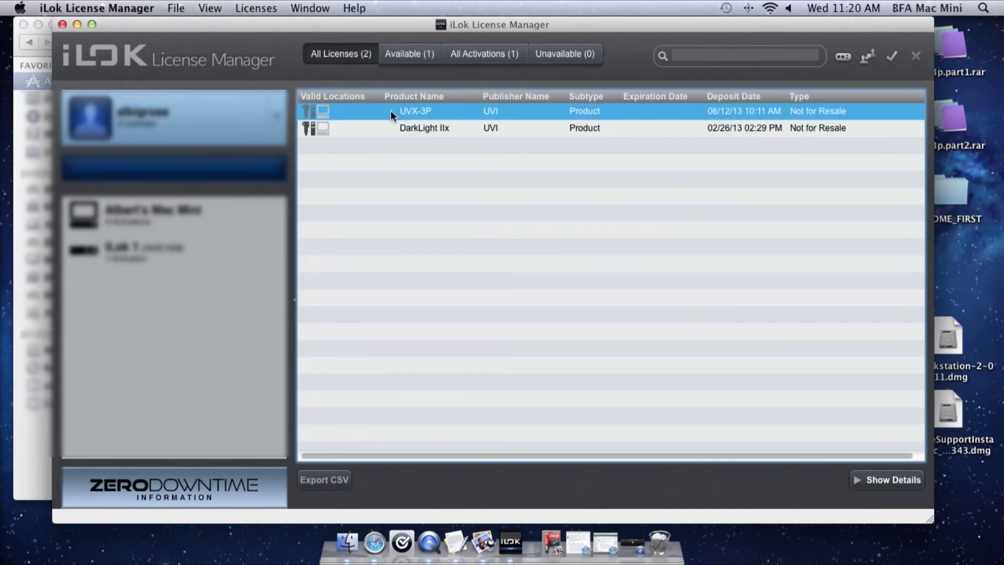
# - Activate the UVX-3P licence on iLok 1 and acknowledge the confirmation and success messages
pyautogui.rightClick(585, 114)
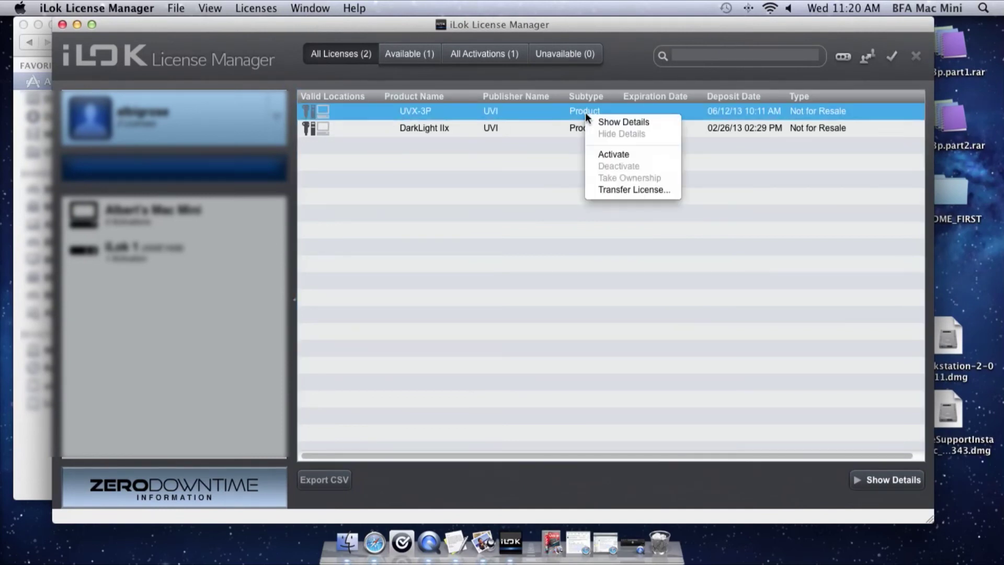
pyautogui.click(623, 156)
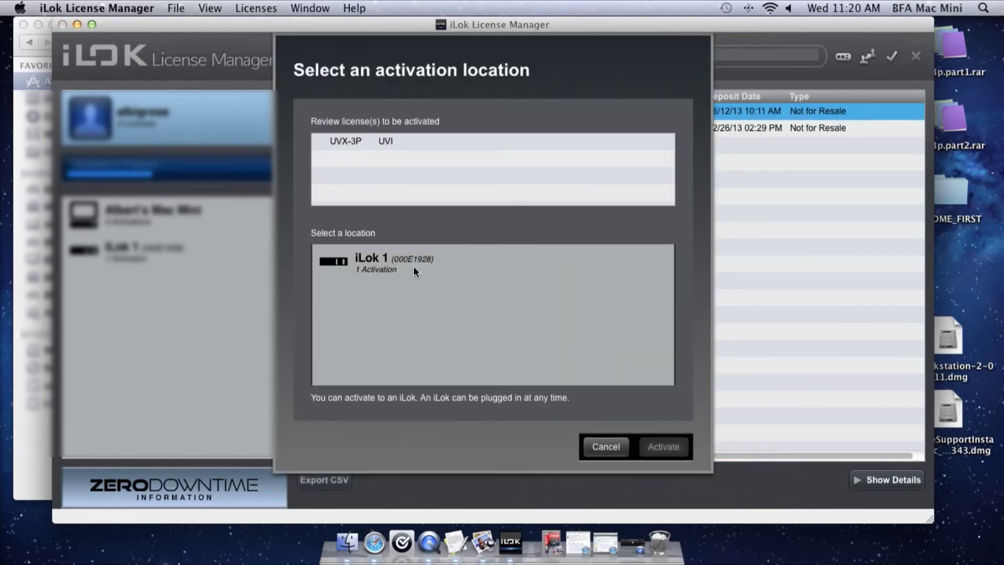
pyautogui.click(370, 259)
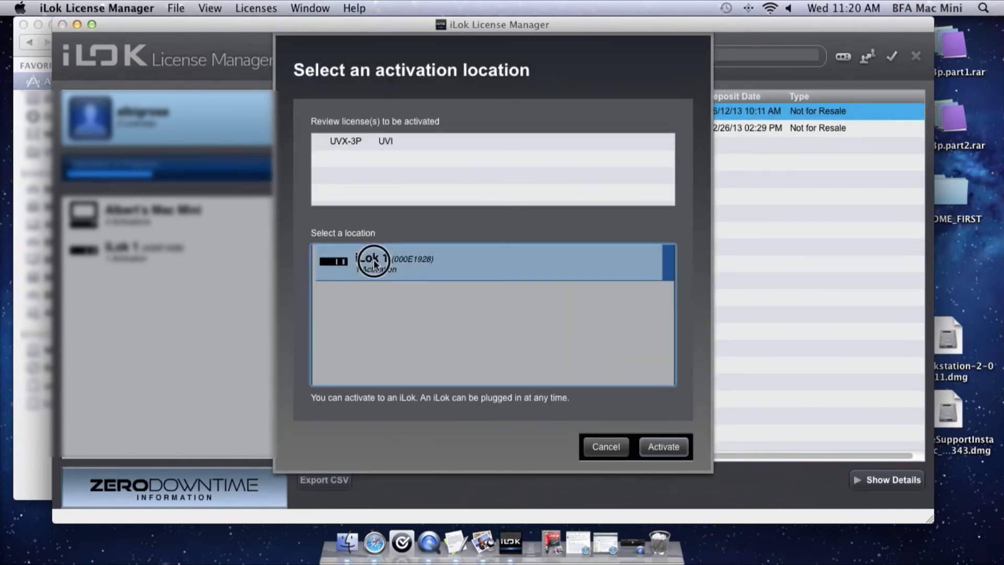
pyautogui.click(664, 446)
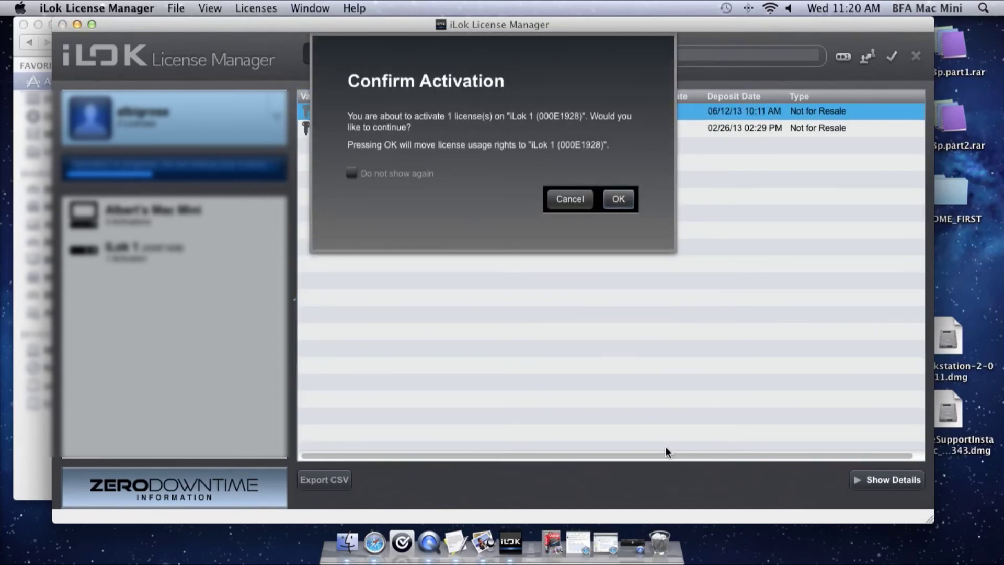
pyautogui.click(620, 203)
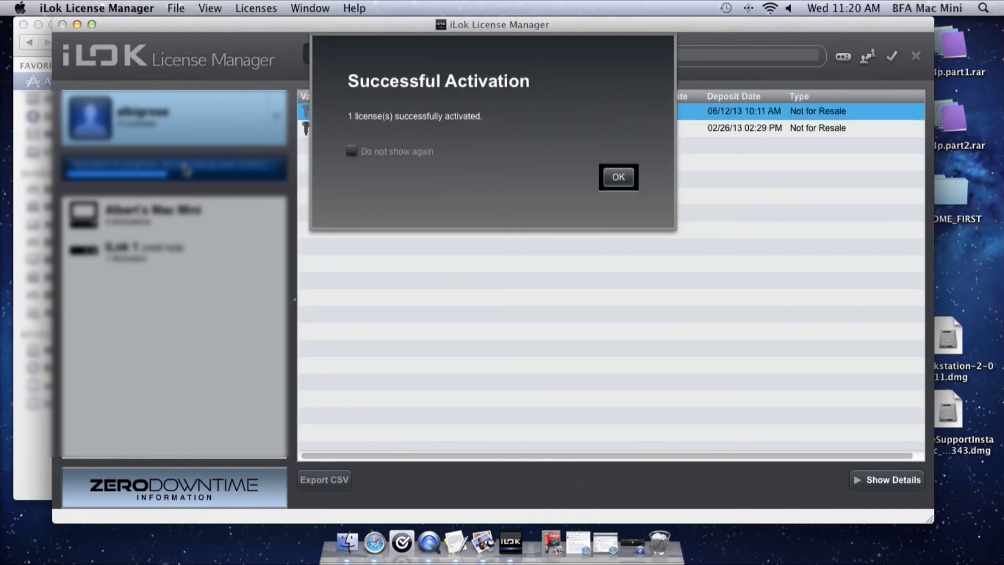
pyautogui.click(622, 177)
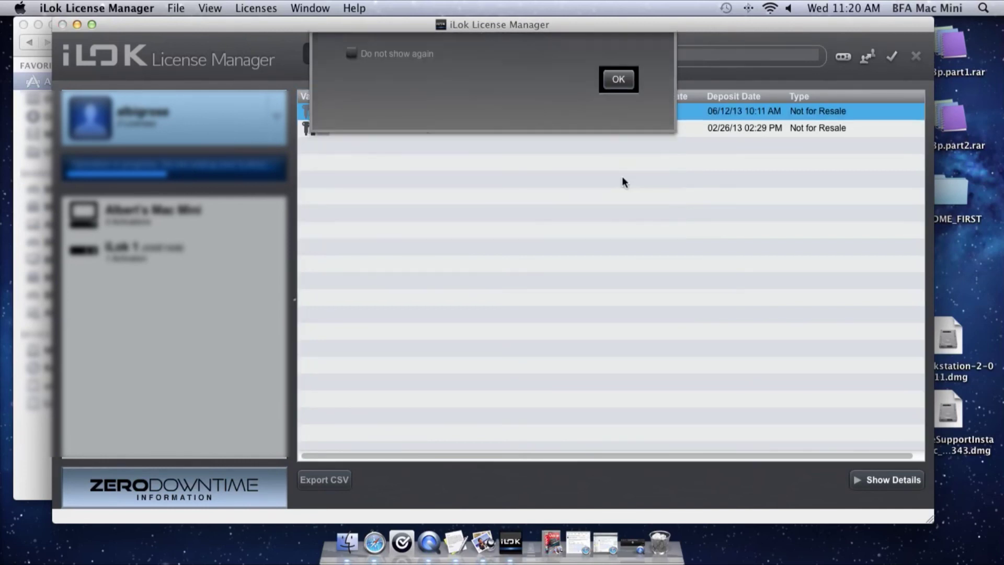
# - Quit iLok License Manager and launch UVIWorkstation from a new Finder window's Applications folder
pyautogui.click(62, 25)
pyautogui.click(23, 24)
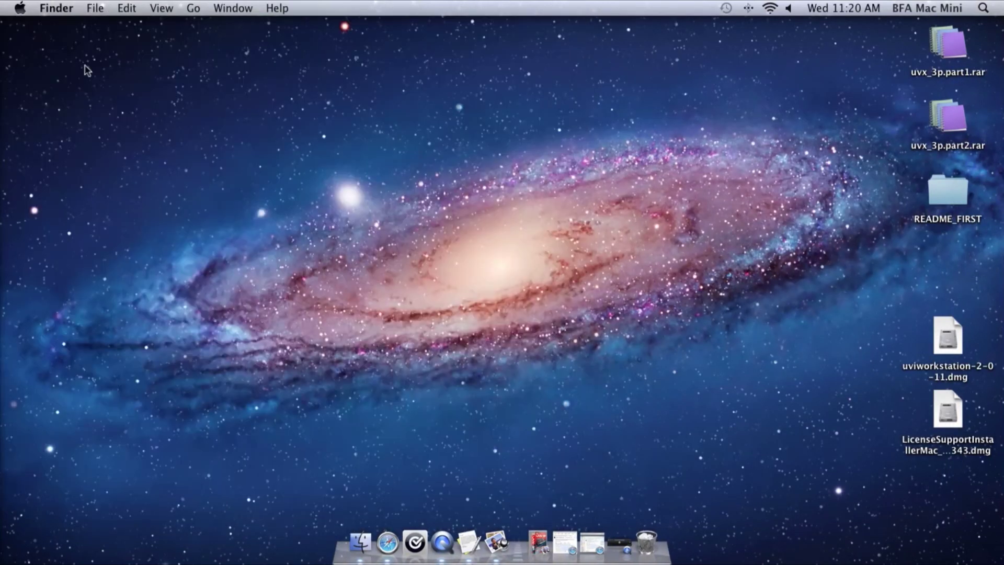
pyautogui.rightClick(359, 530)
pyautogui.click(380, 403)
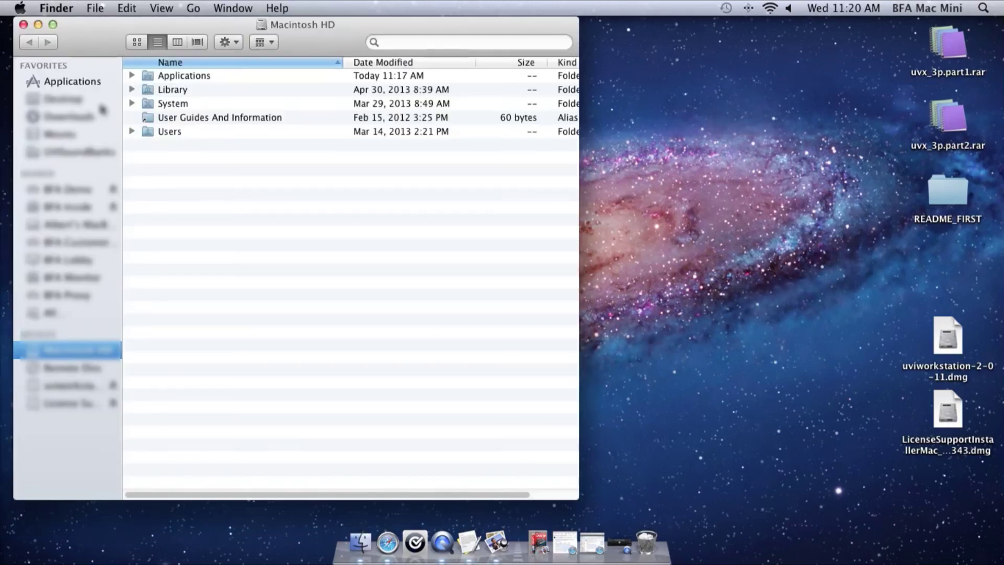
pyautogui.click(64, 83)
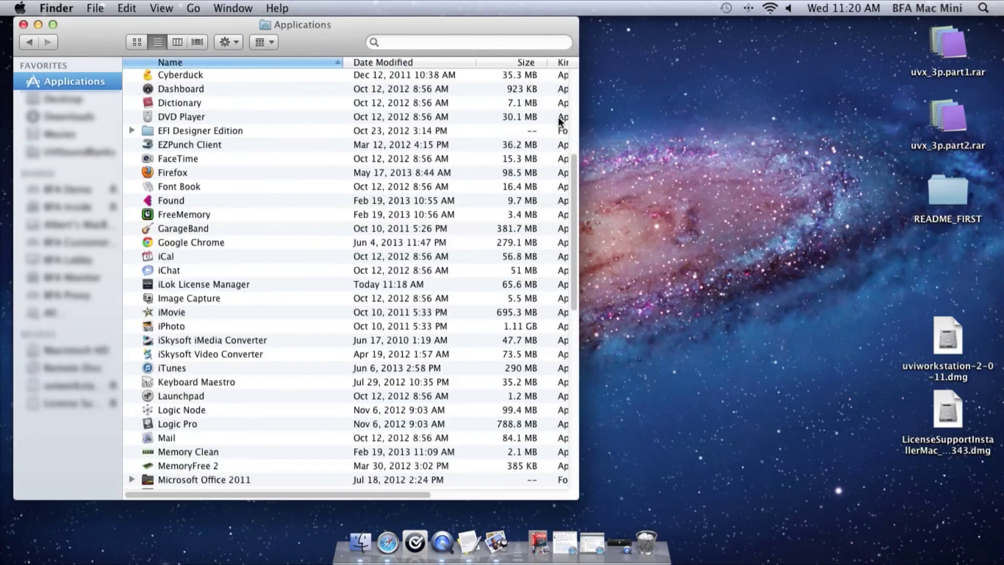
pyautogui.scroll(-10, 551, 436)
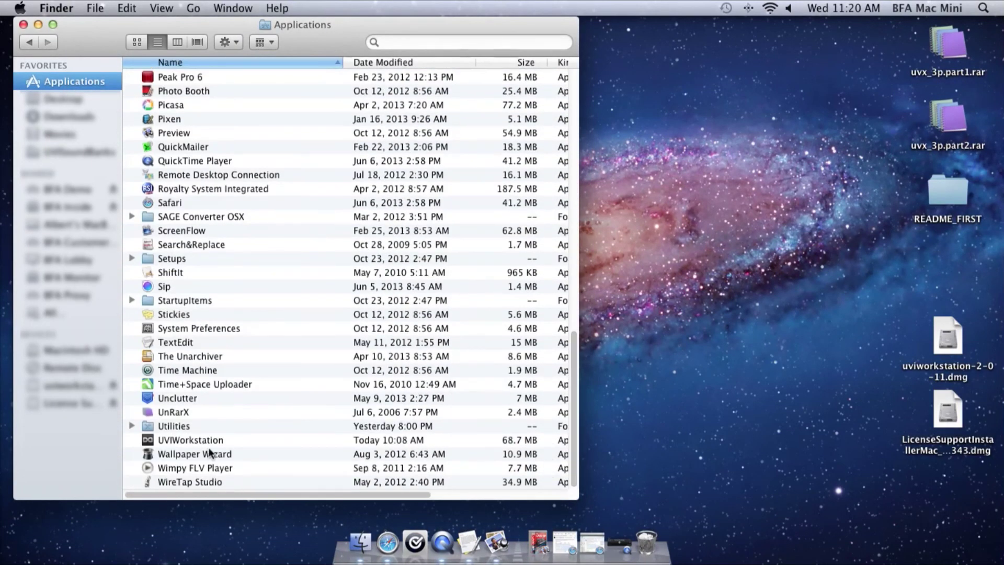
pyautogui.doubleClick(208, 440)
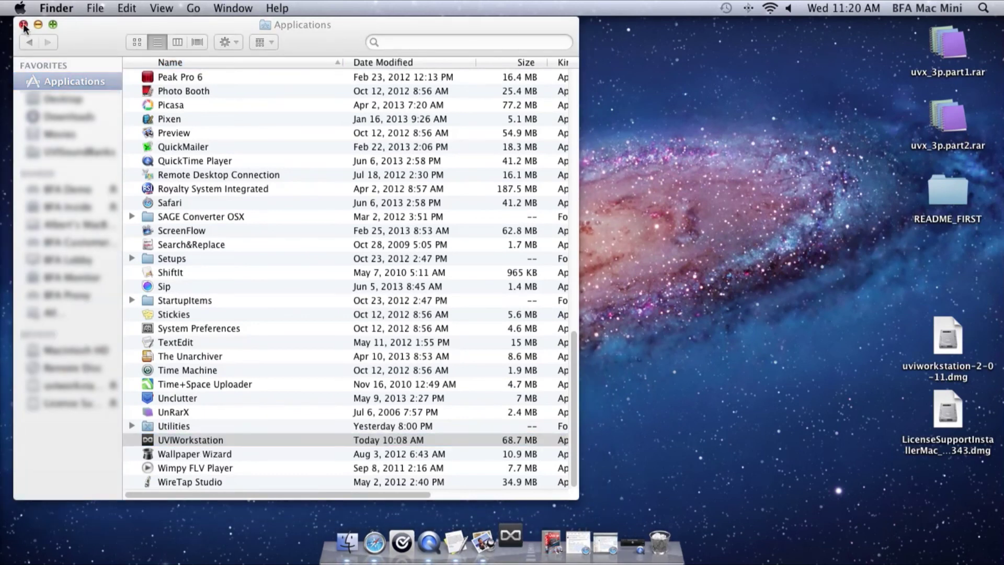
pyautogui.click(23, 25)
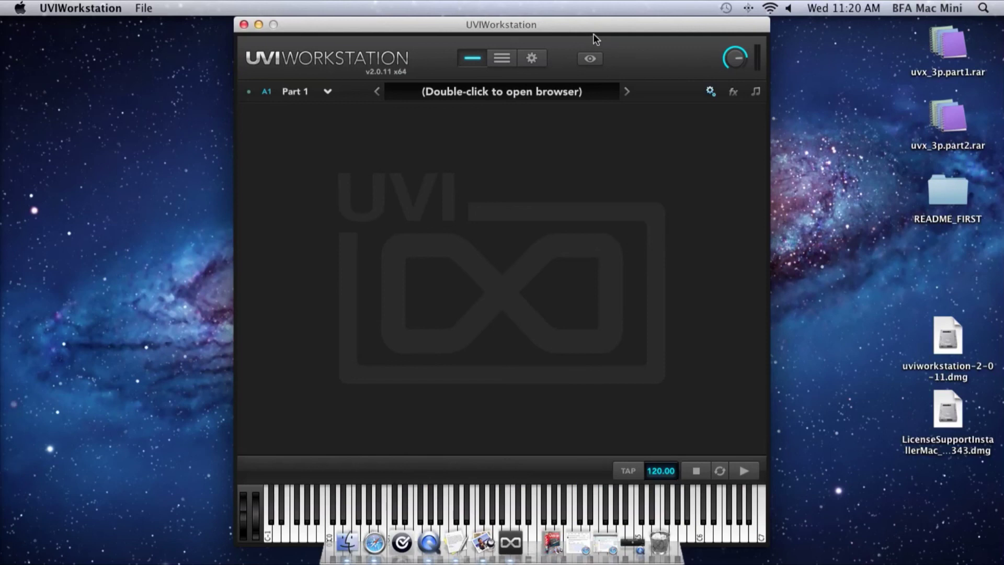
# - Open UVI Workstation's sound browser and pick UVX-3P under Soundbanks to list its categories
pyautogui.moveTo(593, 36); pyautogui.dragTo(503, 24)
pyautogui.doubleClick(473, 91)
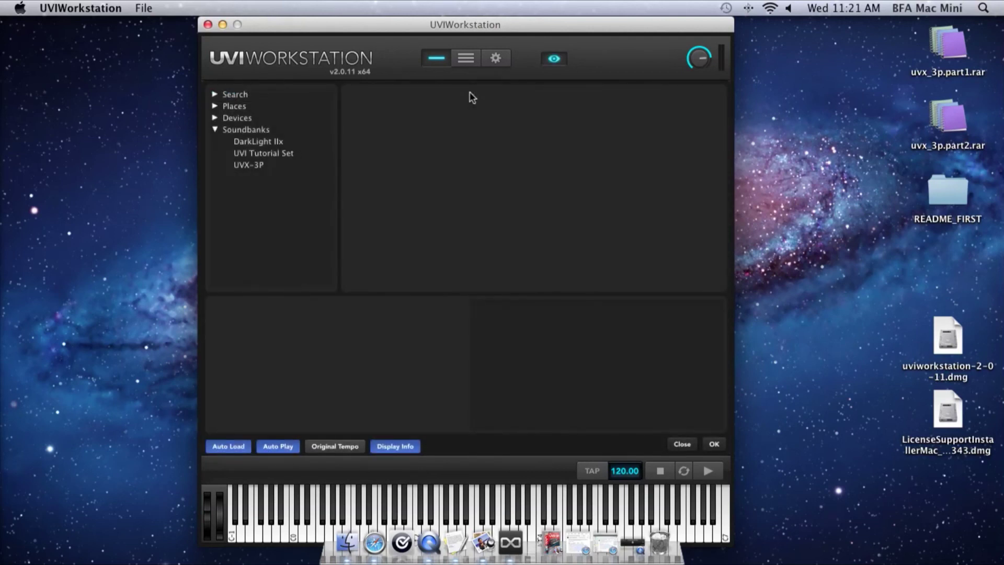
pyautogui.click(260, 166)
pyautogui.click(241, 164)
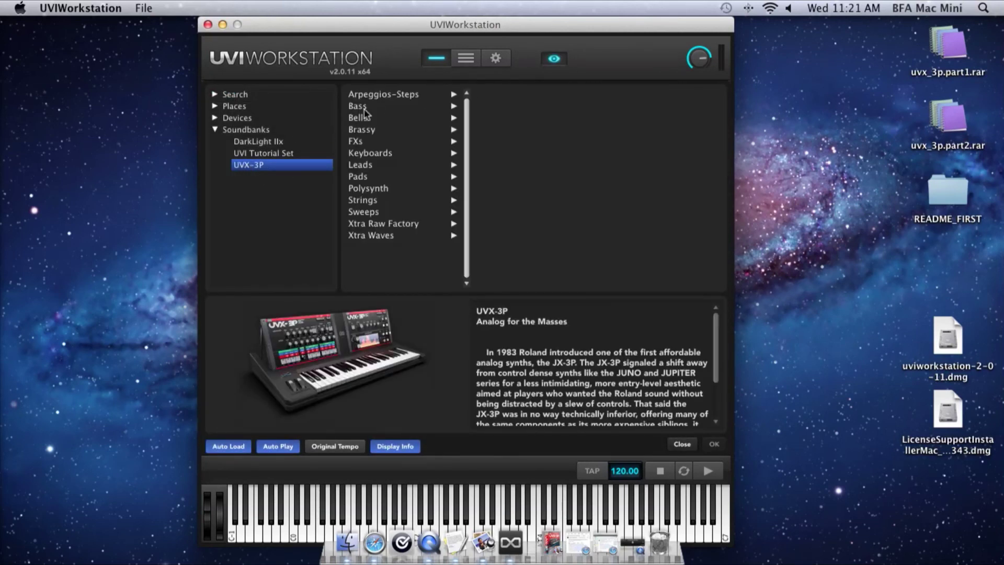